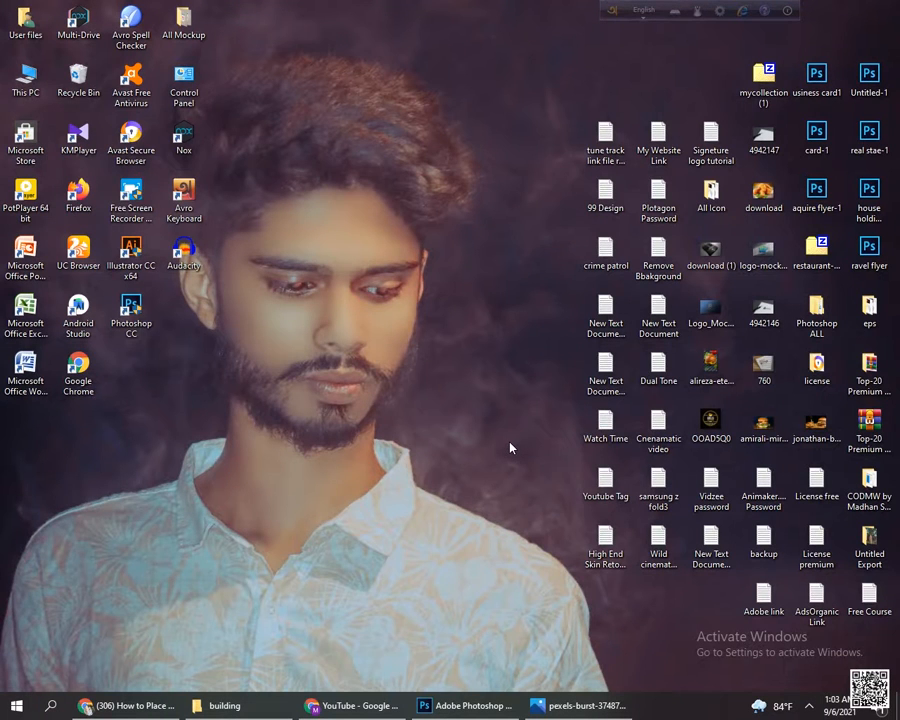
# Step: Switch to Photoshop and open the image pexels-burst-374870 from the building folder on drive D
pyautogui.click(463, 706)
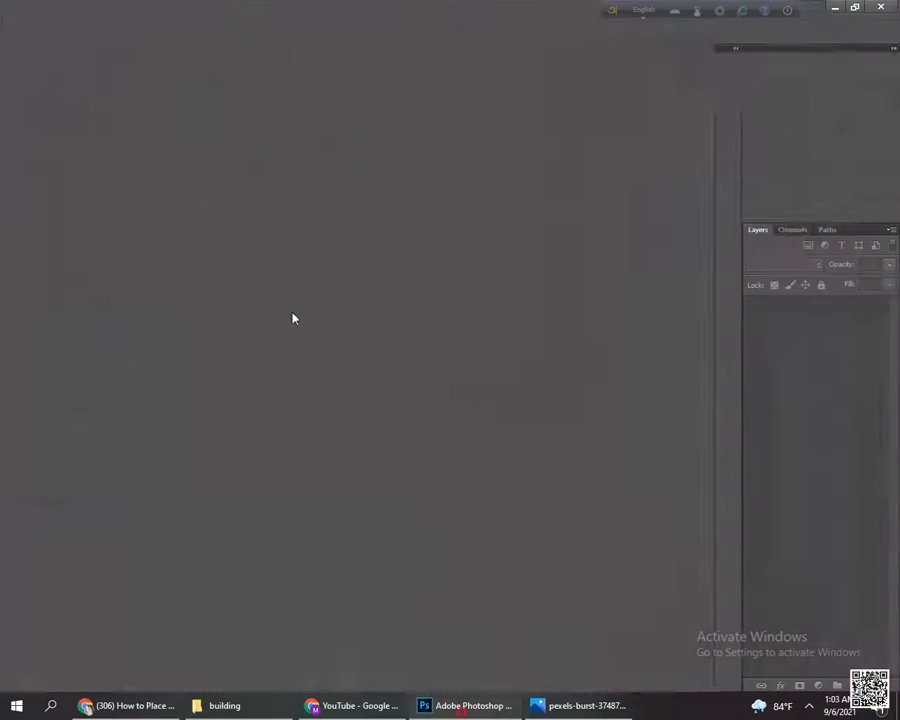
pyautogui.click(40, 9)
pyautogui.click(60, 36)
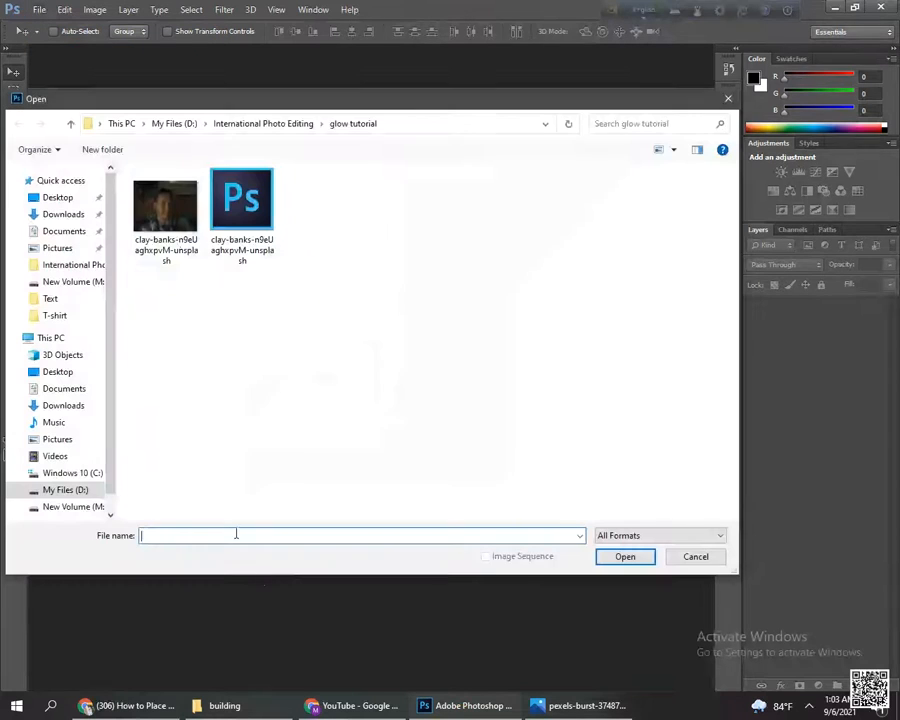
pyautogui.click(95, 490)
pyautogui.doubleClick(195, 353)
pyautogui.doubleClick(167, 205)
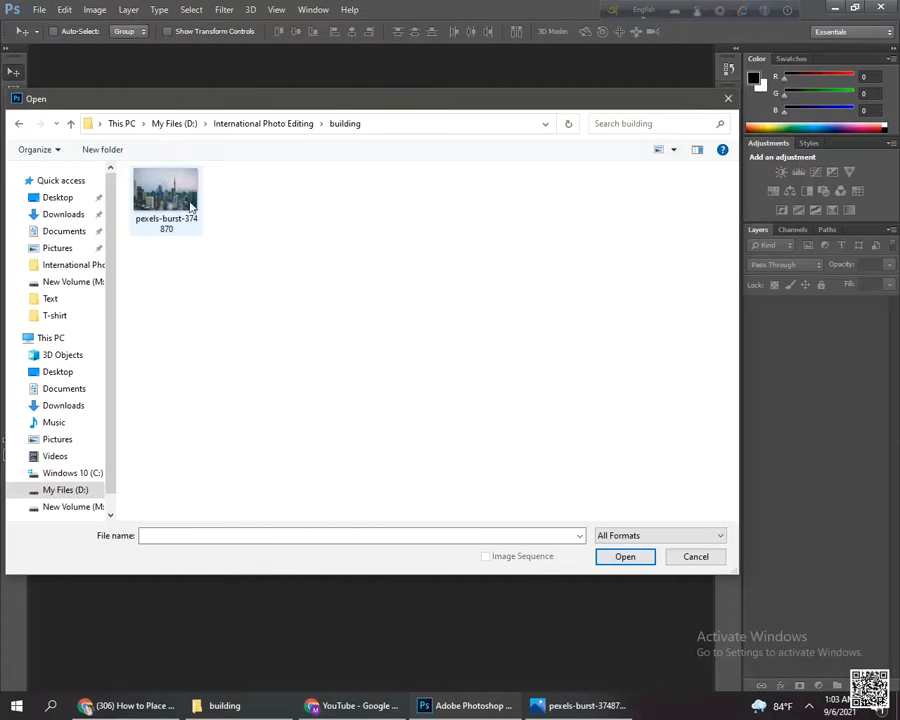
pyautogui.click(166, 195)
pyautogui.click(625, 557)
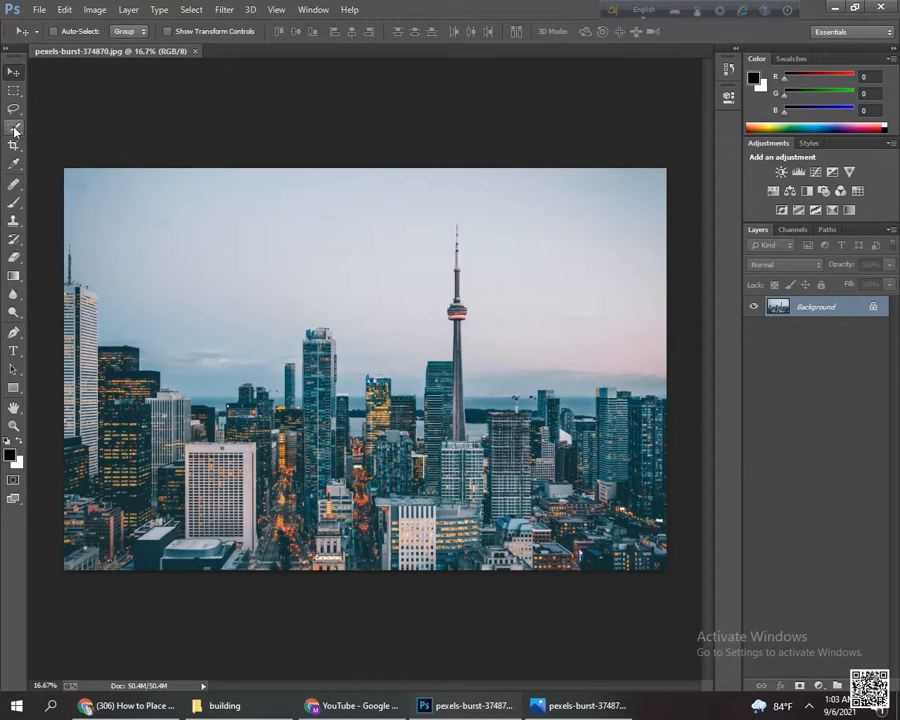
# Step: Select the whole sky on both sides of the tall tower with the Quick Selection tool
pyautogui.moveTo(14, 130); pyautogui.dragTo(55, 125)
pyautogui.hotkey('ctrl', '+')
pyautogui.moveTo(176, 184); pyautogui.dragTo(354, 298)
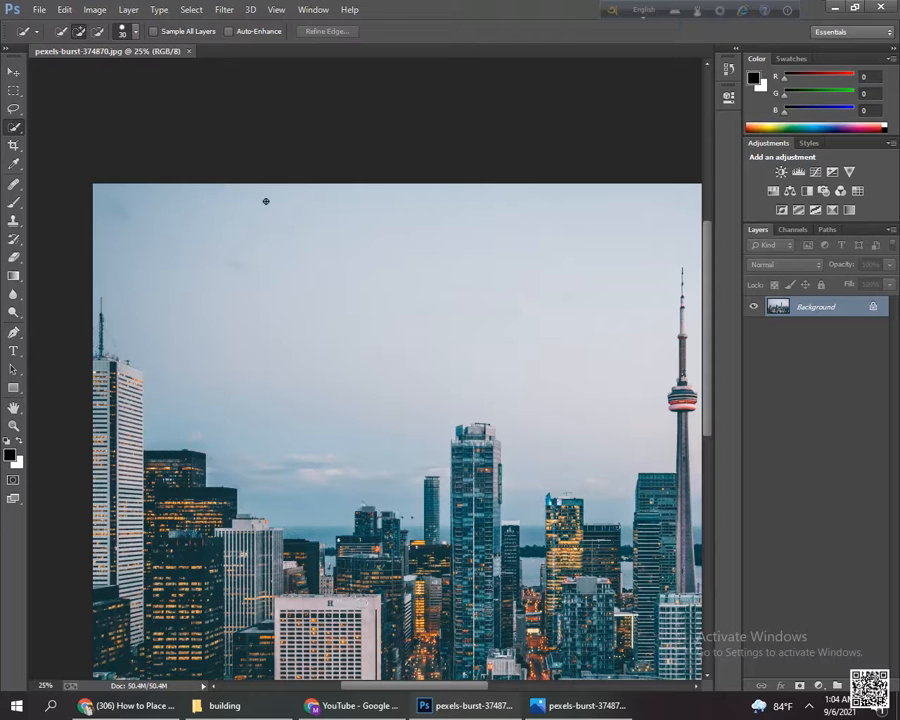
pyautogui.moveTo(175, 280)
pyautogui.mouseDown()
pyautogui.moveTo(286, 444)
pyautogui.moveTo(431, 425)
pyautogui.mouseUp()
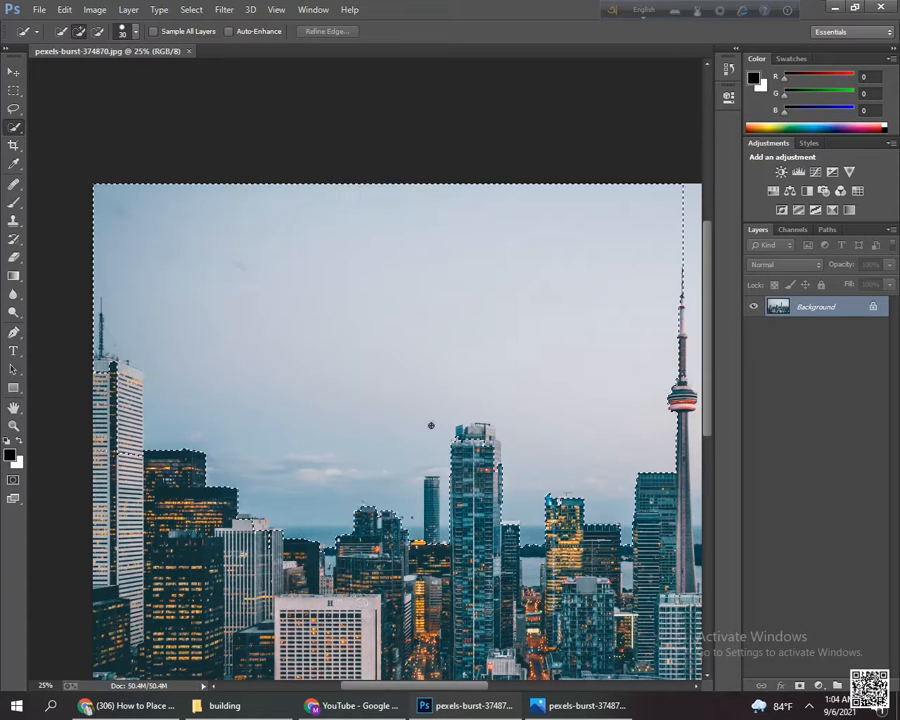
pyautogui.moveTo(582, 326); pyautogui.dragTo(223, 336)
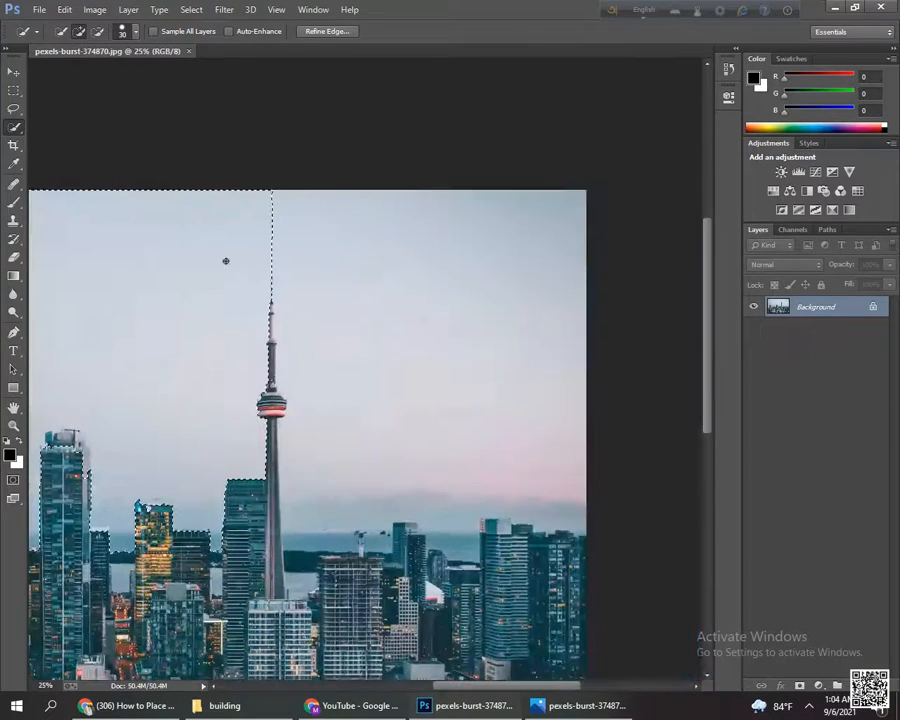
pyautogui.moveTo(350, 246)
pyautogui.mouseDown()
pyautogui.moveTo(418, 382)
pyautogui.moveTo(470, 385)
pyautogui.mouseUp()
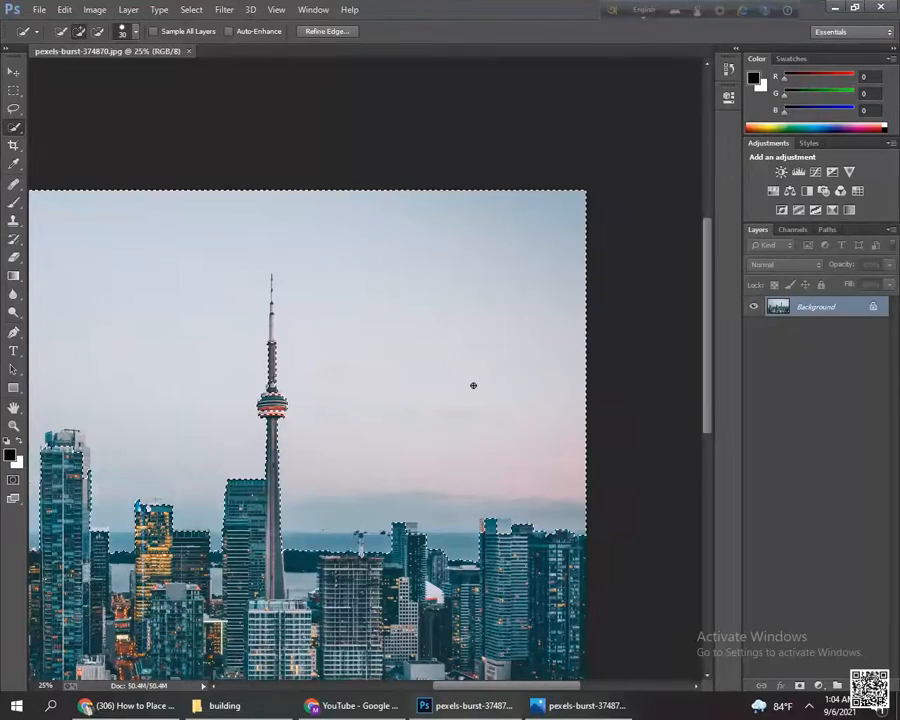
# Step: Subtract the white high-rise at the image's left edge and its rooftop antenna from the sky selection
pyautogui.hotkey('ctrl', '+')
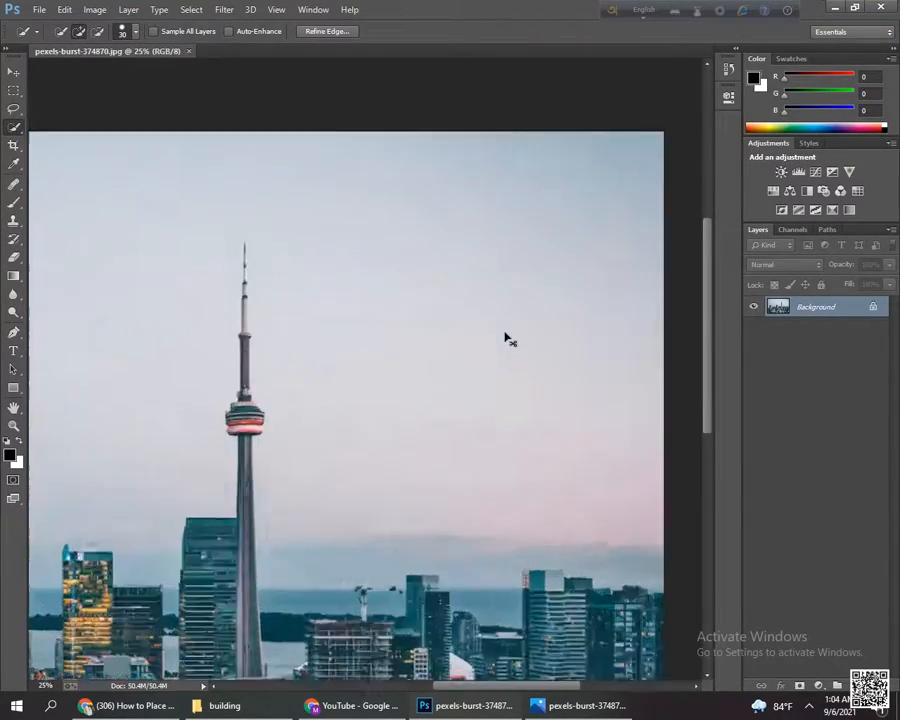
pyautogui.moveTo(198, 400); pyautogui.dragTo(560, 350)
pyautogui.moveTo(261, 187); pyautogui.dragTo(275, 391)
pyautogui.hotkey('ctrl', '+')
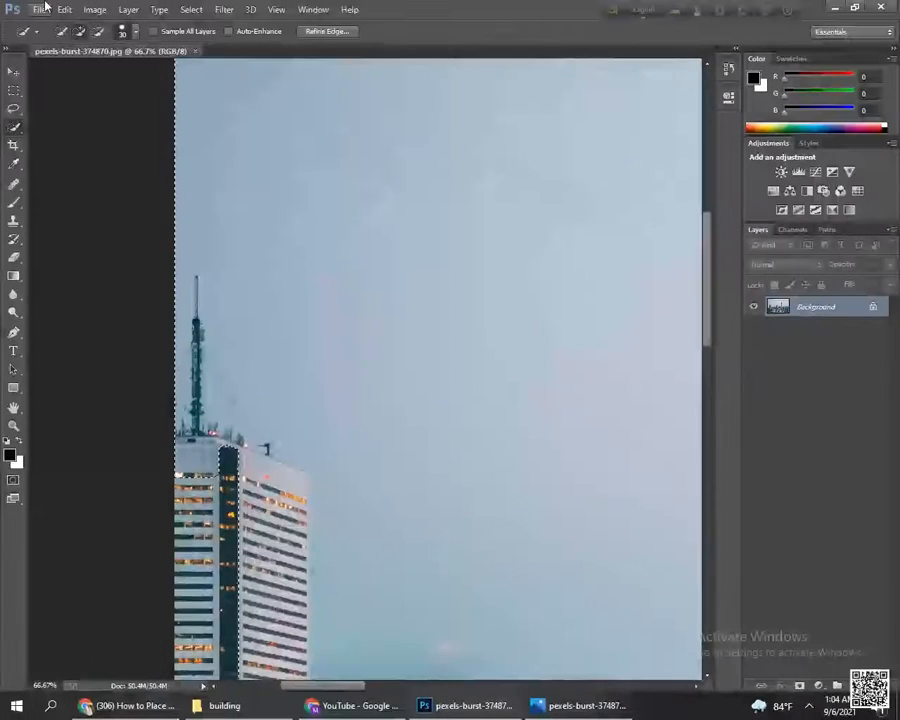
pyautogui.click(99, 32)
pyautogui.moveTo(221, 460); pyautogui.dragTo(218, 453)
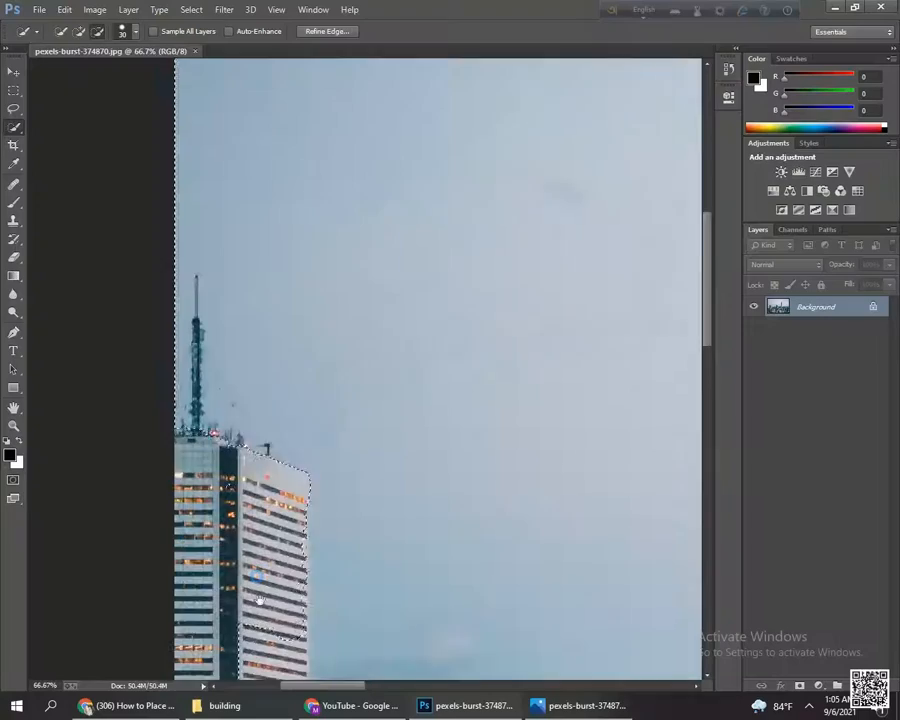
pyautogui.moveTo(248, 380); pyautogui.dragTo(328, 565)
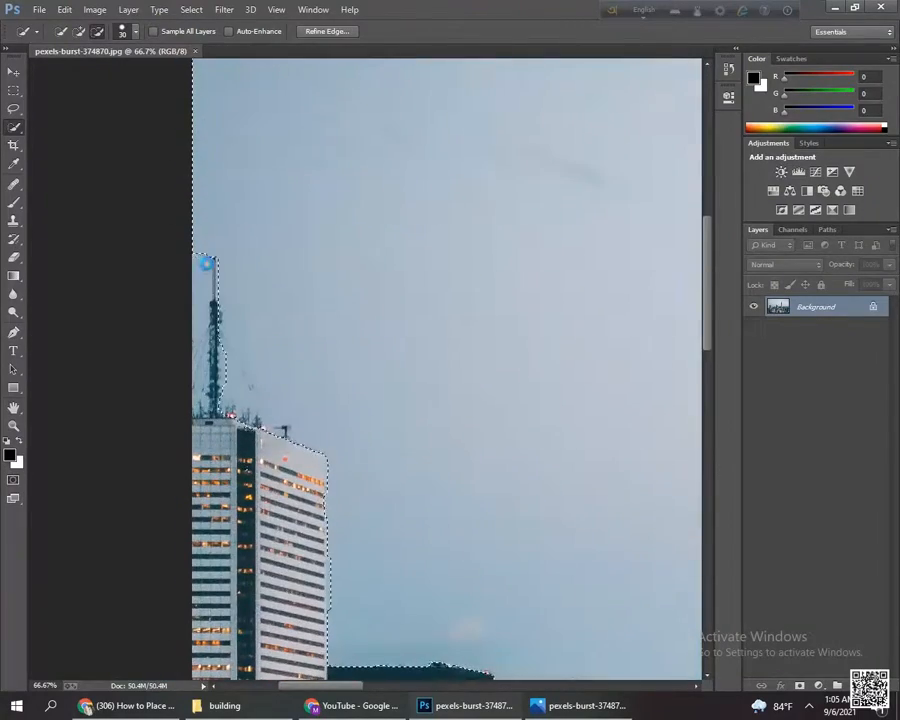
# Step: Subtract the rooftops left of the tall glass skyscraper and the slim round tower from the selection
pyautogui.moveTo(435, 410); pyautogui.dragTo(173, 388)
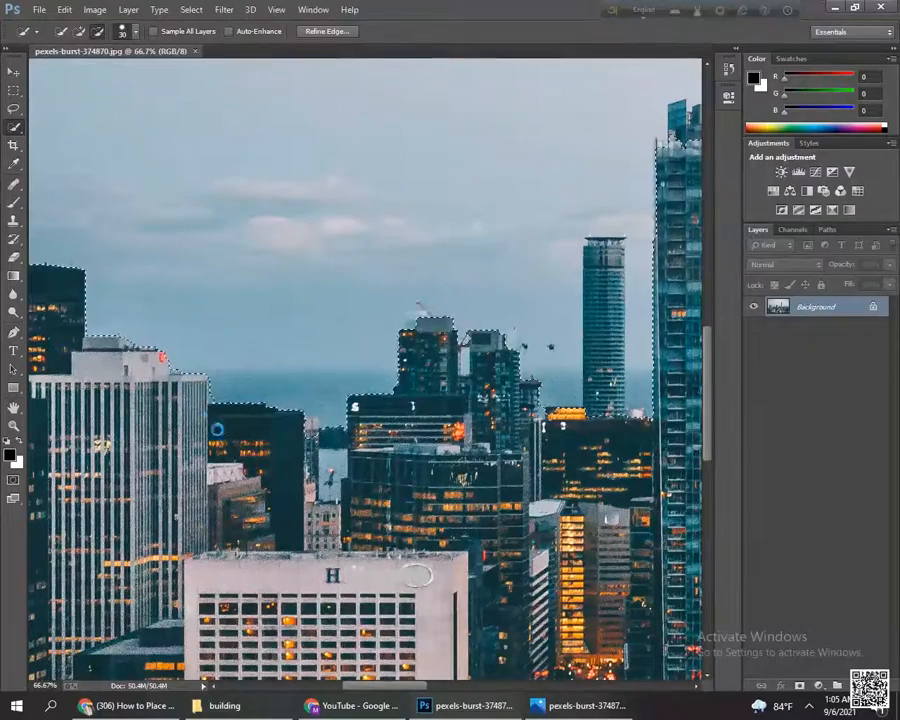
pyautogui.moveTo(262, 436); pyautogui.dragTo(154, 422)
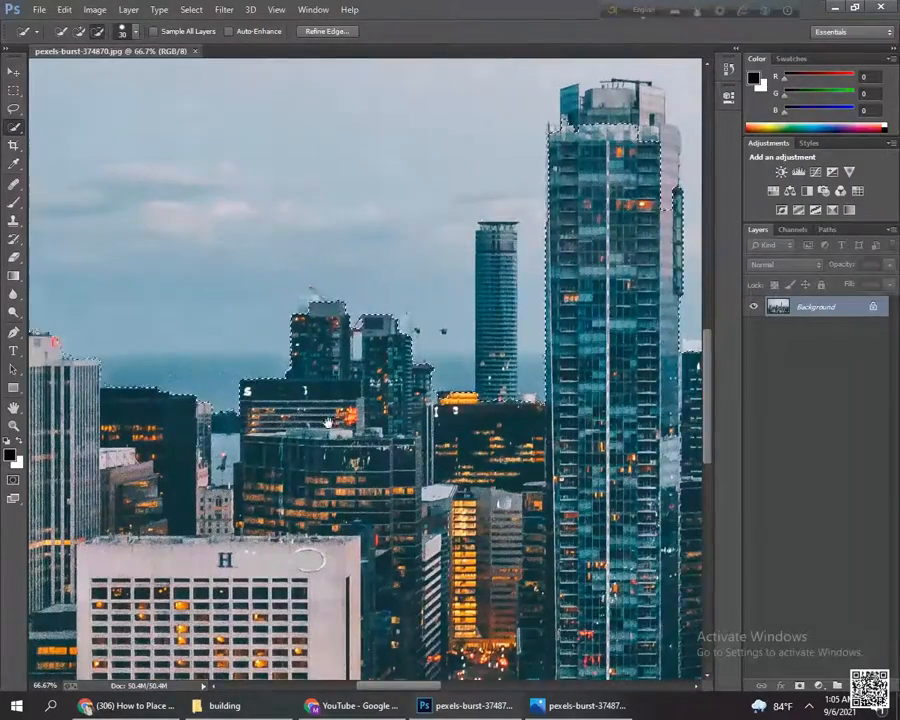
pyautogui.moveTo(316, 315); pyautogui.dragTo(186, 411)
pyautogui.moveTo(274, 432); pyautogui.dragTo(158, 407)
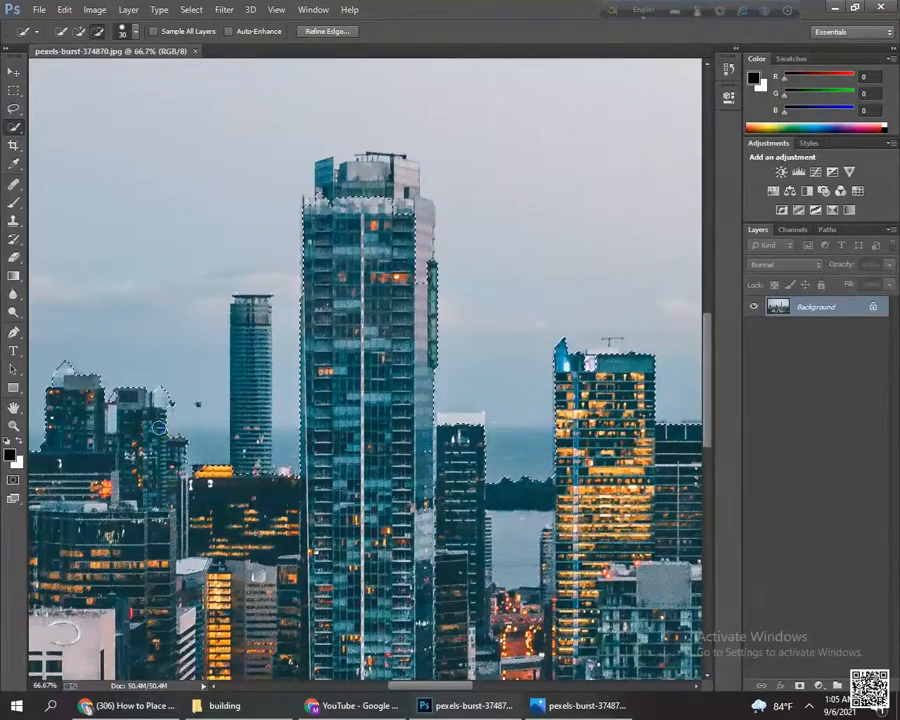
pyautogui.moveTo(207, 488); pyautogui.dragTo(178, 500)
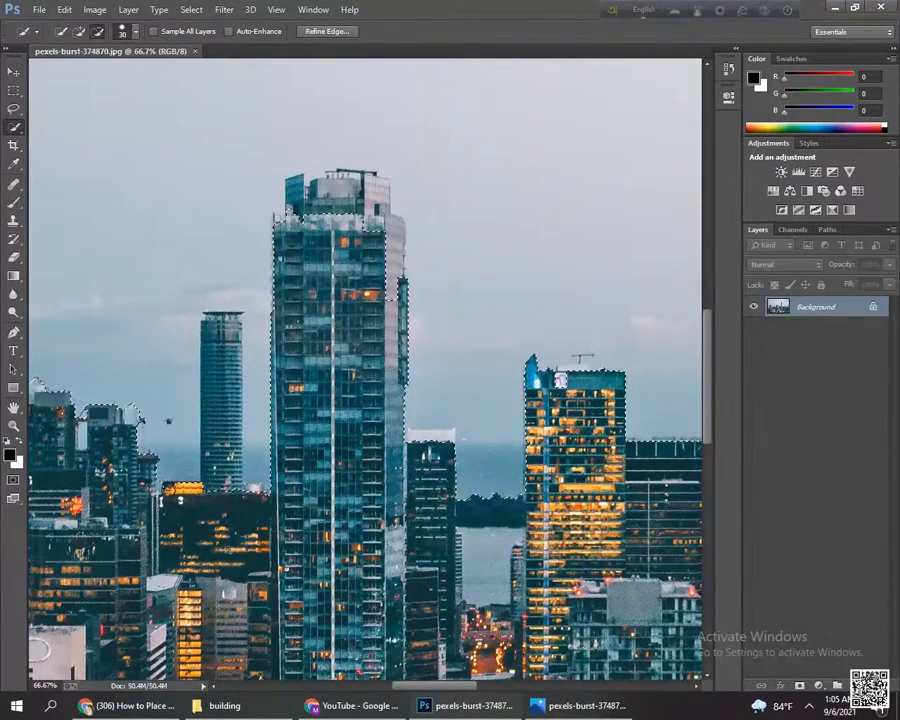
pyautogui.click(220, 408)
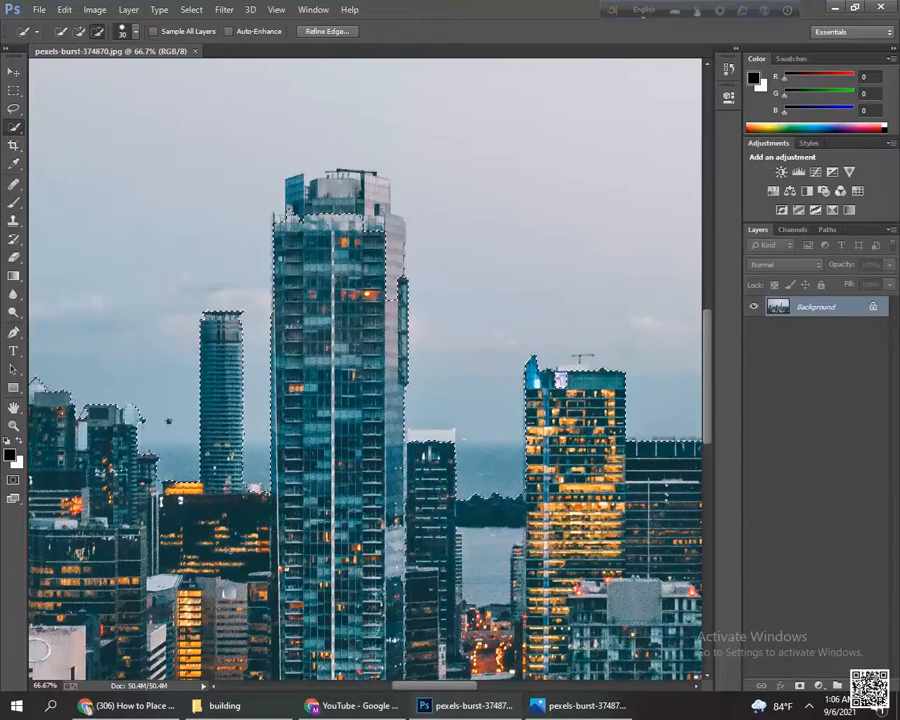
# Step: Subtract the tall glass skyscraper's crown and light right-hand facade from the selection
pyautogui.hscroll(1, 181, 430)
pyautogui.scroll(2, 182, 378)
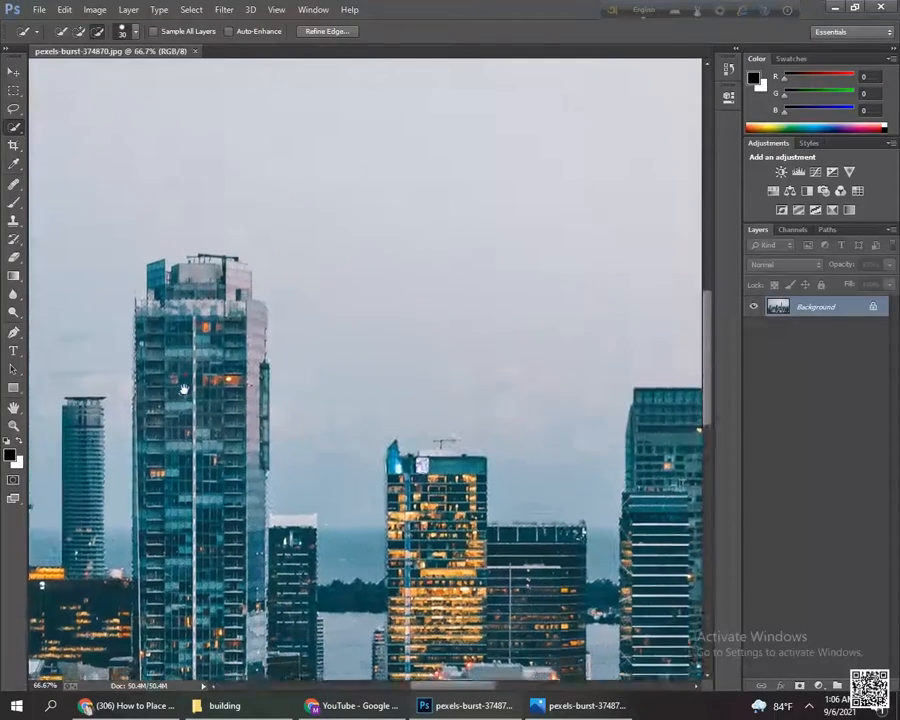
pyautogui.click(158, 314)
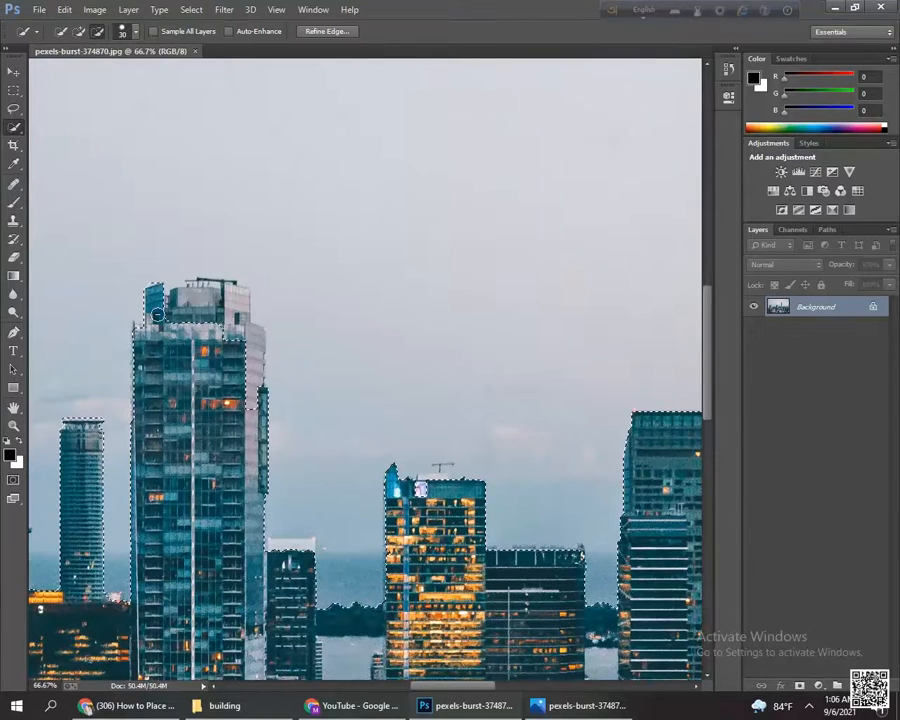
pyautogui.click(192, 304)
pyautogui.click(242, 316)
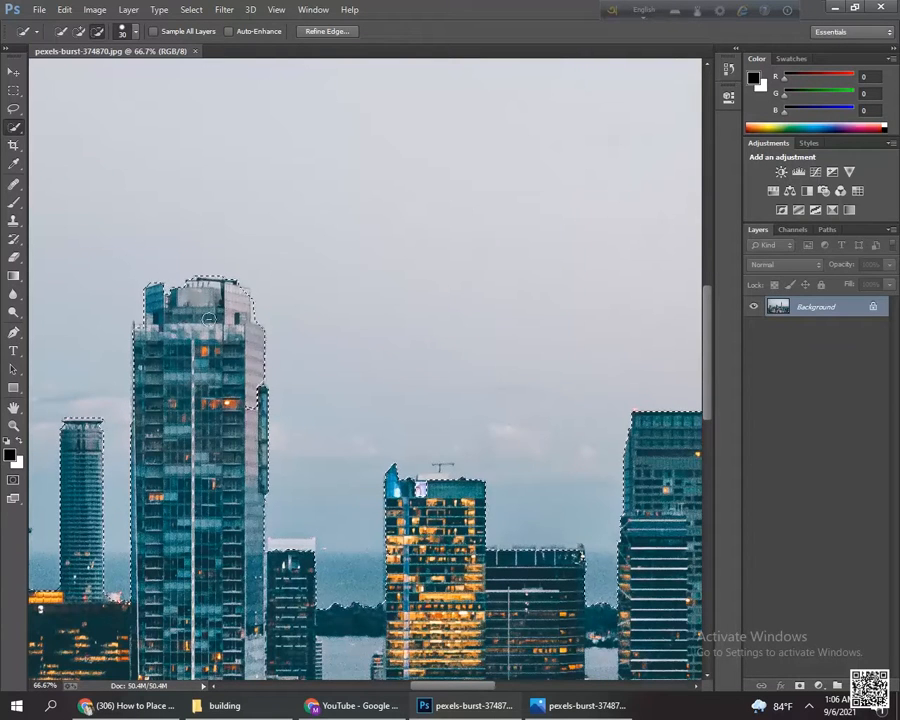
pyautogui.click(251, 383)
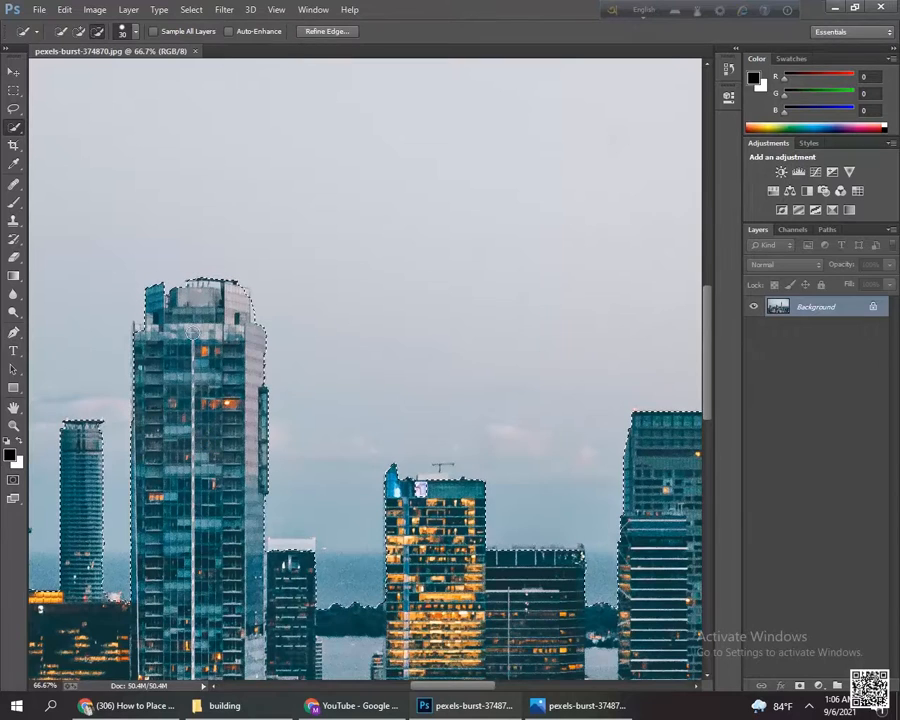
pyautogui.click(243, 295)
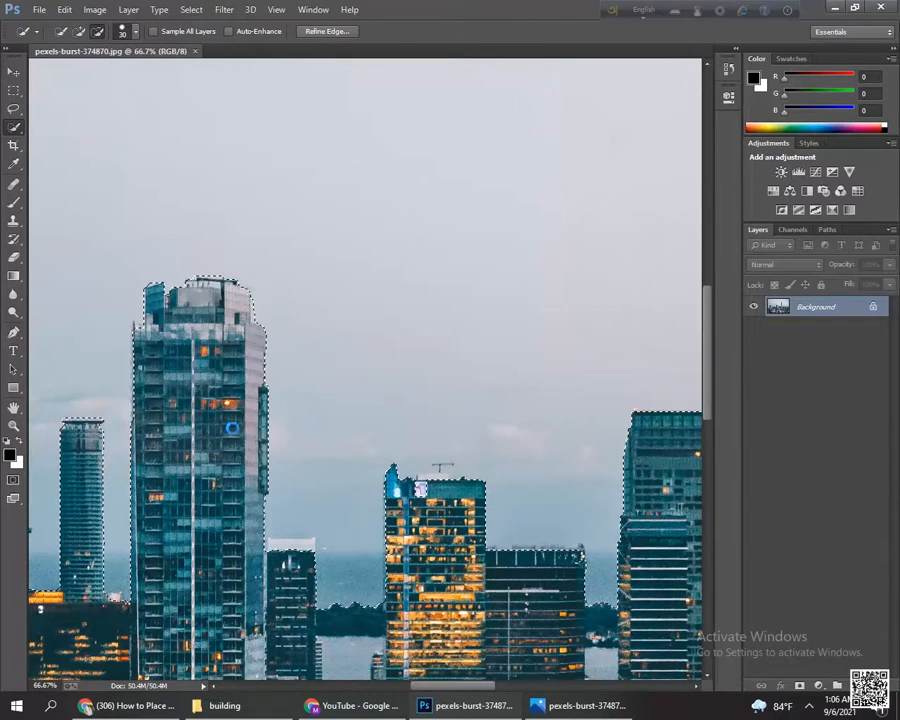
# Step: Subtract the pale roof edge of the dark building right of the glass skyscraper from the selection
pyautogui.scroll(-4, 231, 423)
pyautogui.hscroll(3, 231, 423)
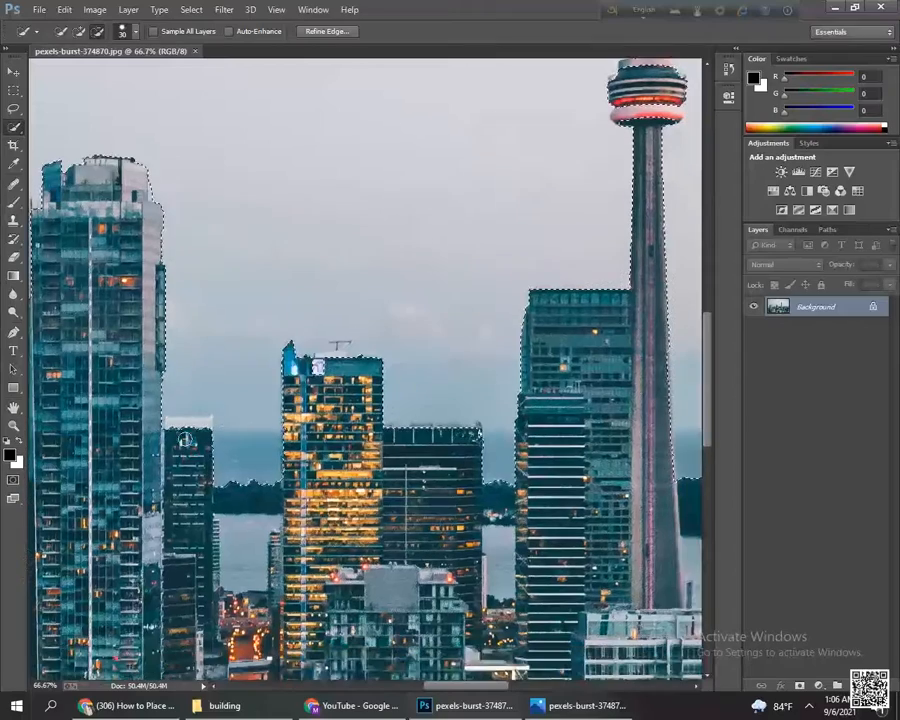
pyautogui.moveTo(174, 424); pyautogui.dragTo(208, 424)
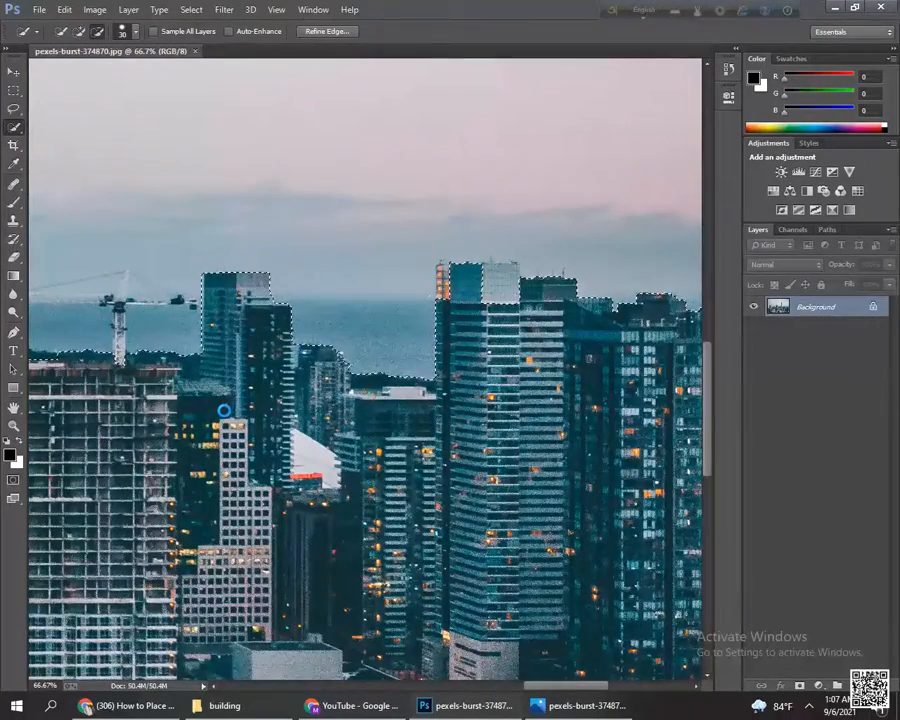
# Step: Invert the selection so that it covers the city buildings instead of the sky
pyautogui.hotkey('ctrl', '-')
pyautogui.hotkey('ctrl', '-')
pyautogui.hotkey('ctrl', '-')
pyautogui.hotkey('ctrl', '-')
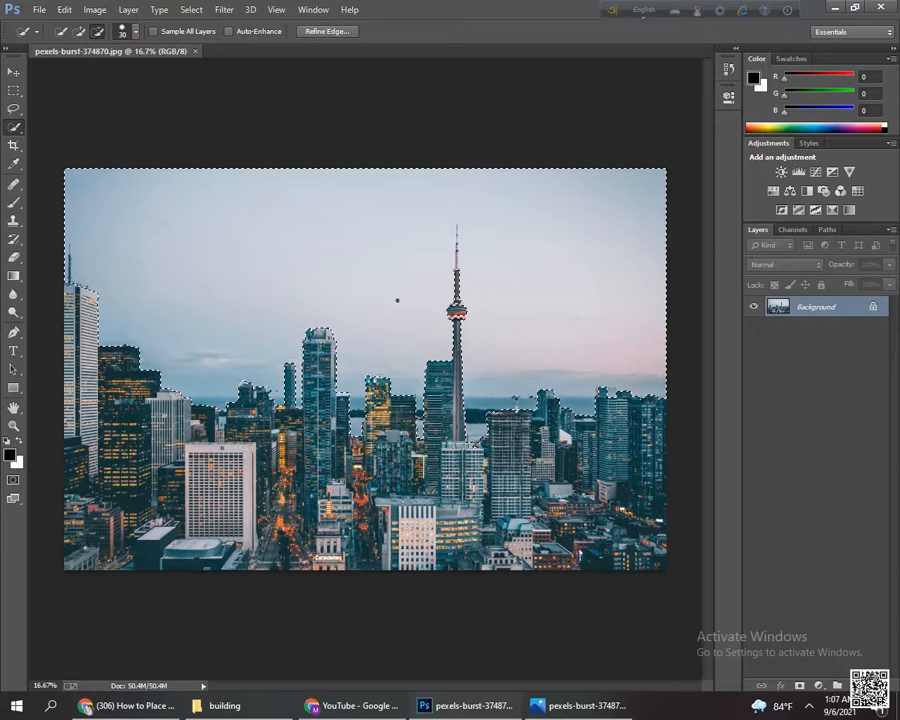
pyautogui.hotkey('ctrl', 'shift', 'i')
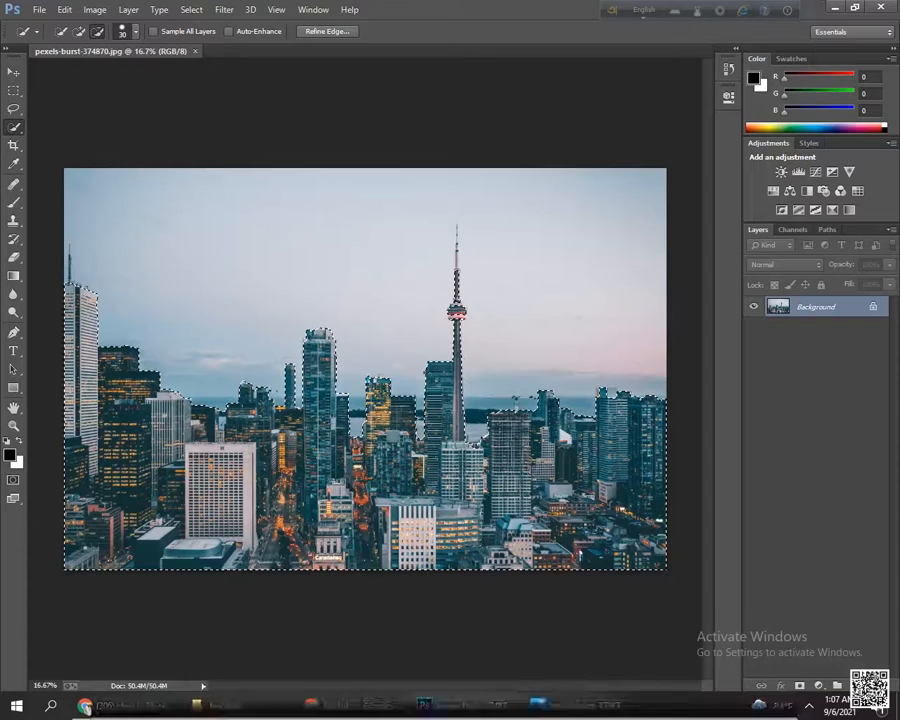
# Step: Output the buildings selection through Refine Edge as a New Layer with Layer Mask
pyautogui.rightClick(319, 399)
pyautogui.click(368, 451)
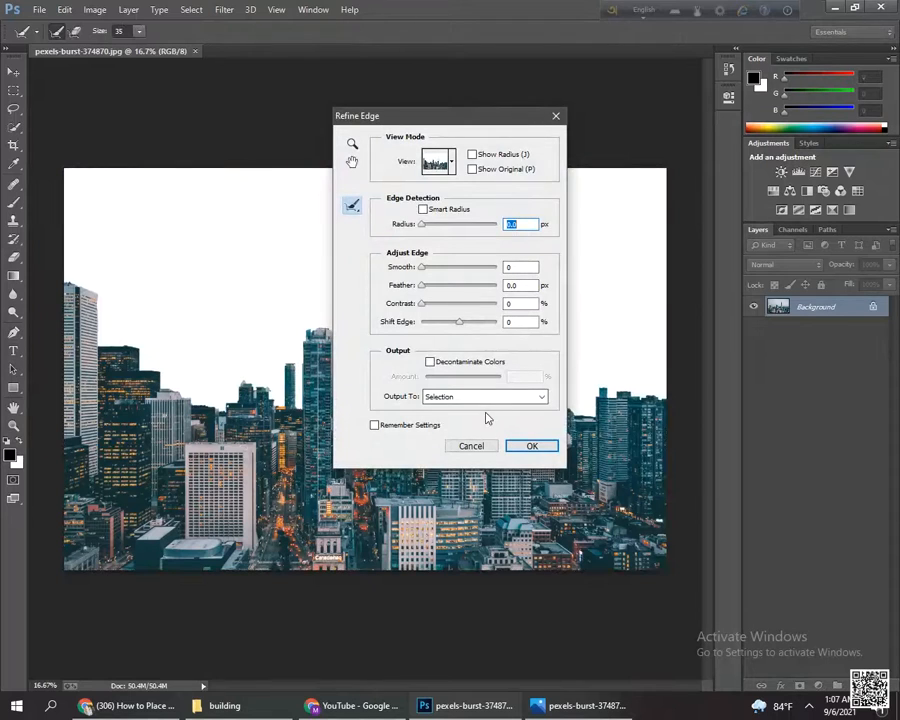
pyautogui.click(475, 397)
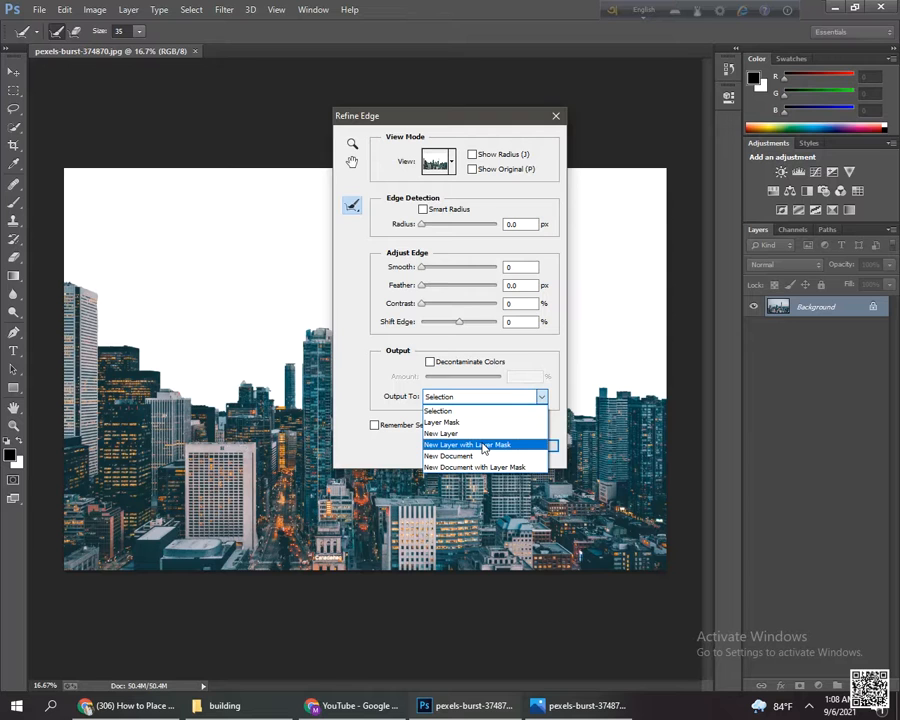
pyautogui.click(527, 445)
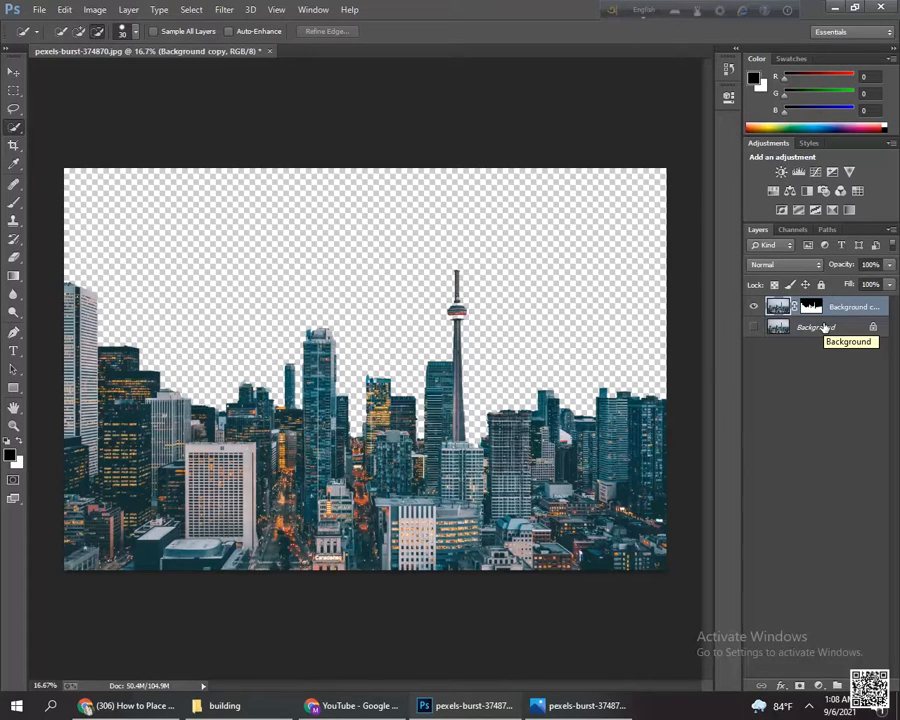
# Step: Add an empty layer between the Background and the masked buildings layer, and make the Background visible
pyautogui.click(823, 327)
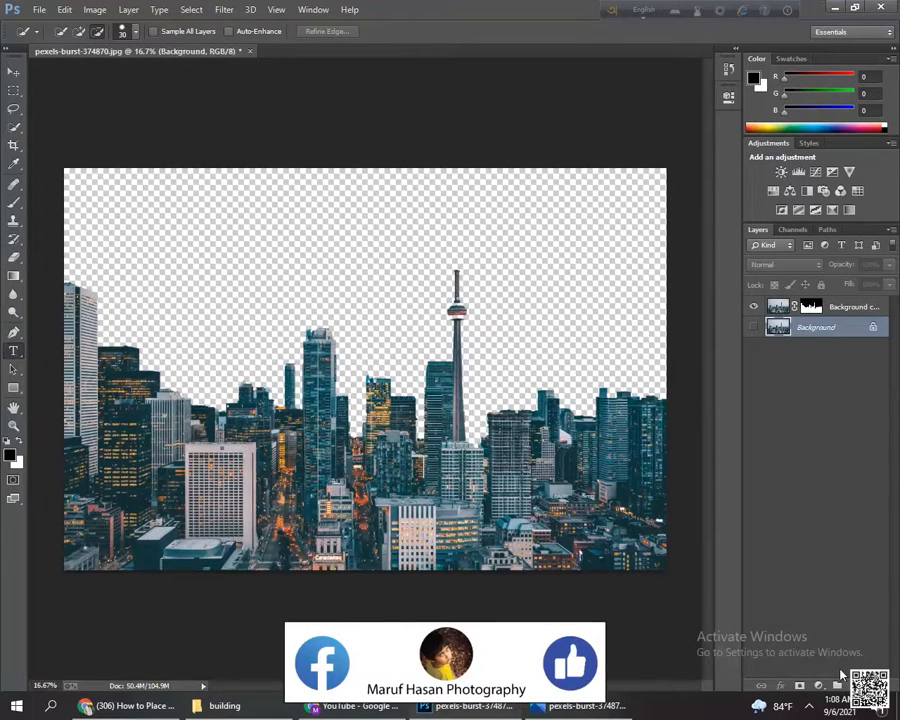
pyautogui.click(13, 350)
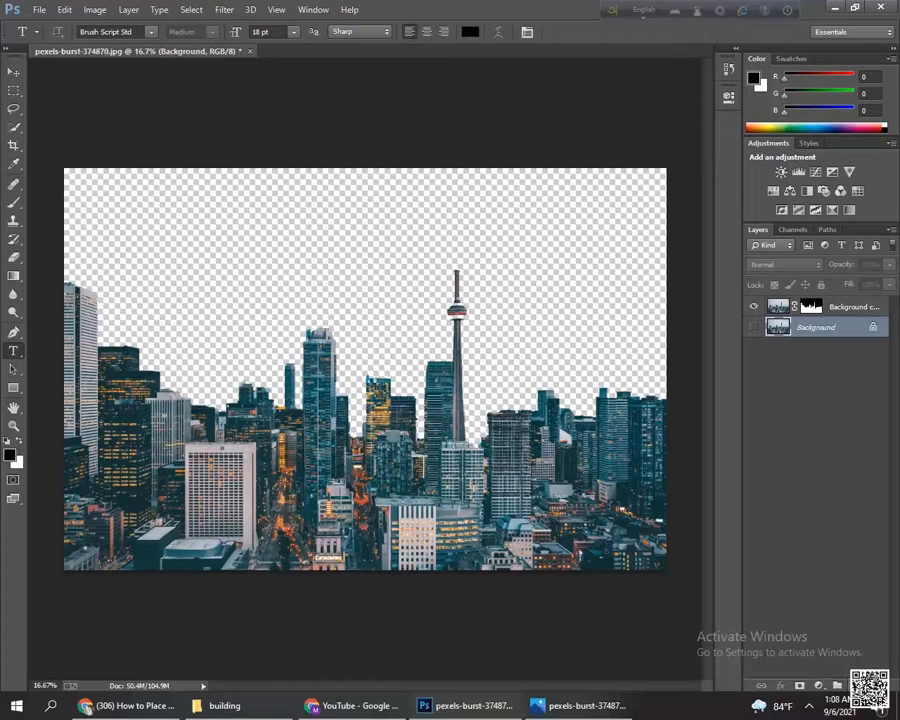
pyautogui.click(842, 686)
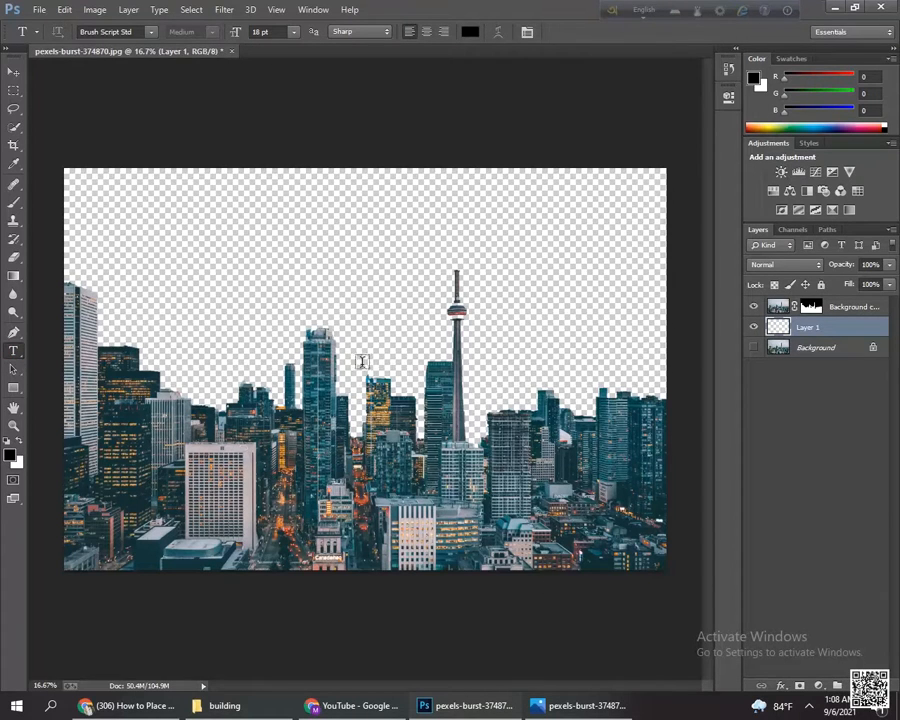
pyautogui.click(753, 347)
# Step: Add the text CITY in Brush Script Std in the sky and enlarge its font size
pyautogui.click(234, 286)
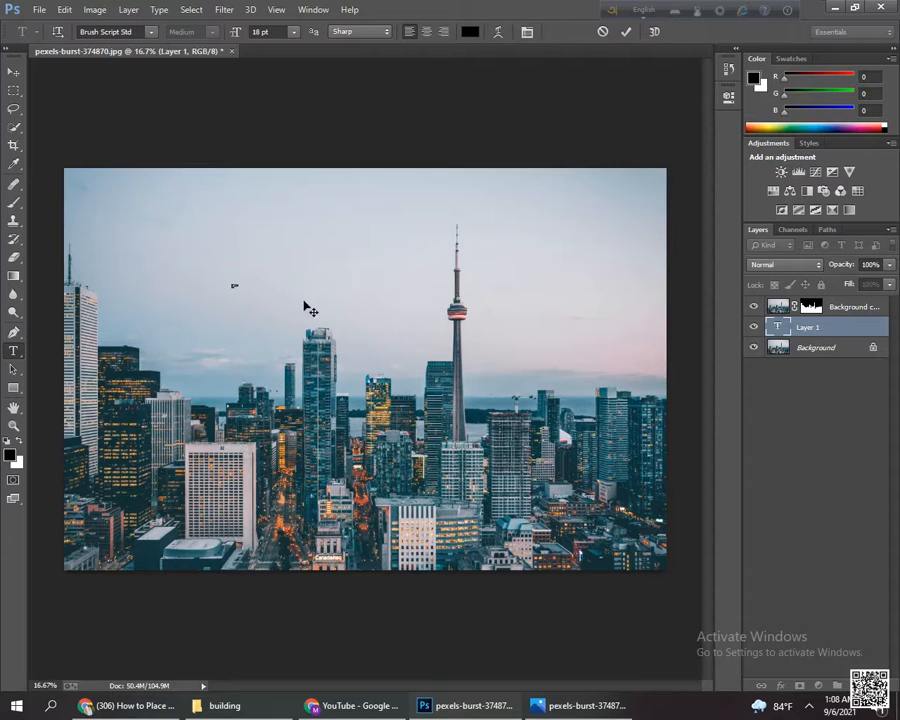
pyautogui.moveTo(248, 284); pyautogui.dragTo(232, 287)
pyautogui.click(294, 33)
pyautogui.click(296, 269)
pyautogui.click(14, 73)
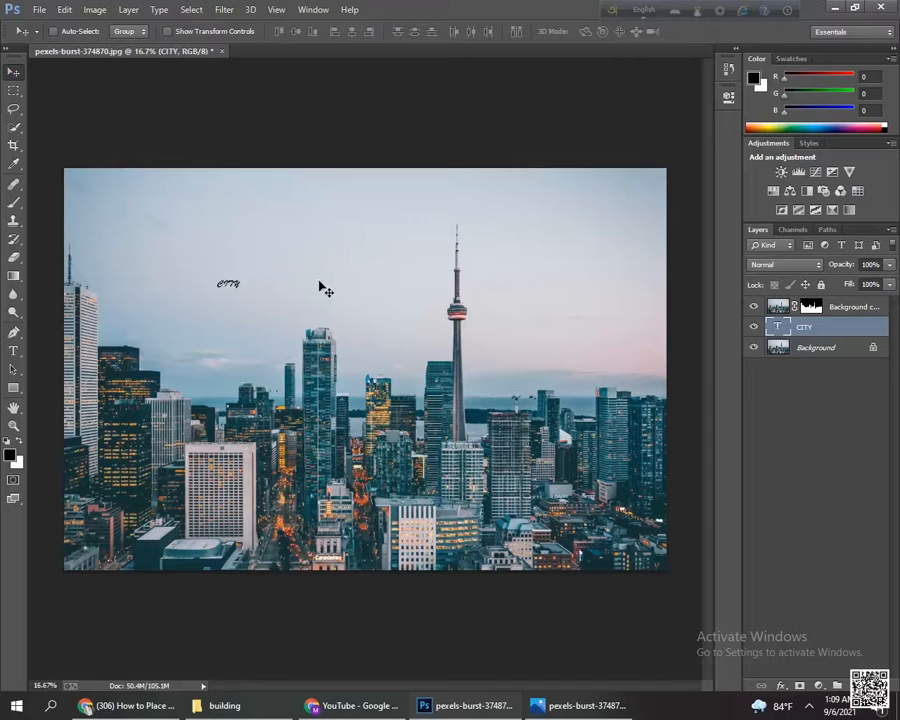
# Step: Scale the CITY text up to about 863% and place it in the sky beside the tall thin tower
pyautogui.hotkey('ctrl', 't')
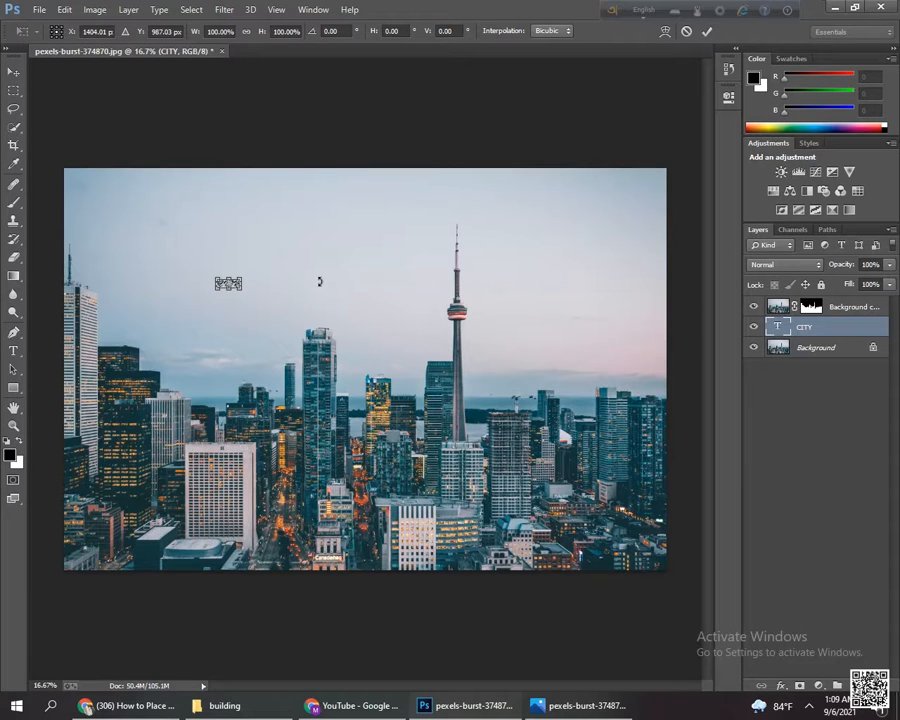
pyautogui.moveTo(243, 279); pyautogui.dragTo(321, 211)
pyautogui.moveTo(287, 270); pyautogui.dragTo(381, 262)
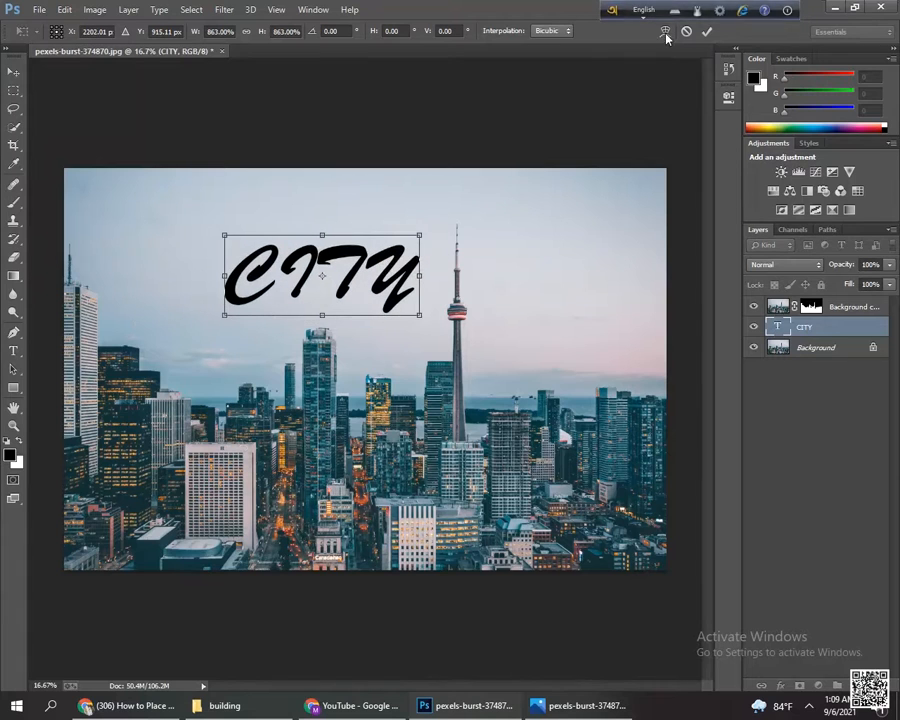
pyautogui.click(707, 32)
# Step: Set the CITY text's font to Arial Rounded MT Bold and move the text down so a tall building overlaps it
pyautogui.click(13, 351)
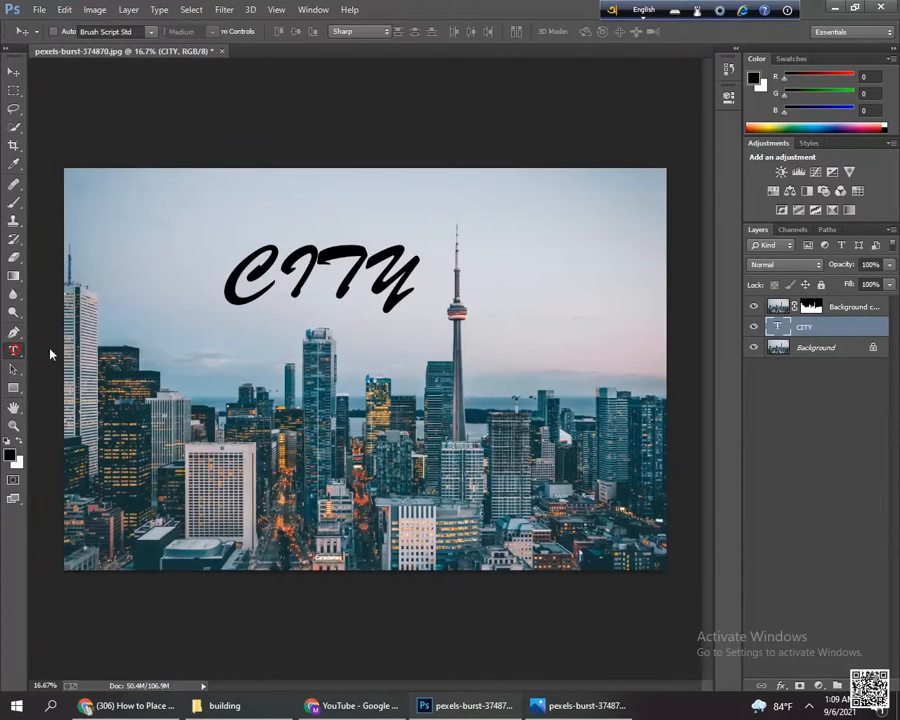
pyautogui.moveTo(214, 278); pyautogui.dragTo(418, 285)
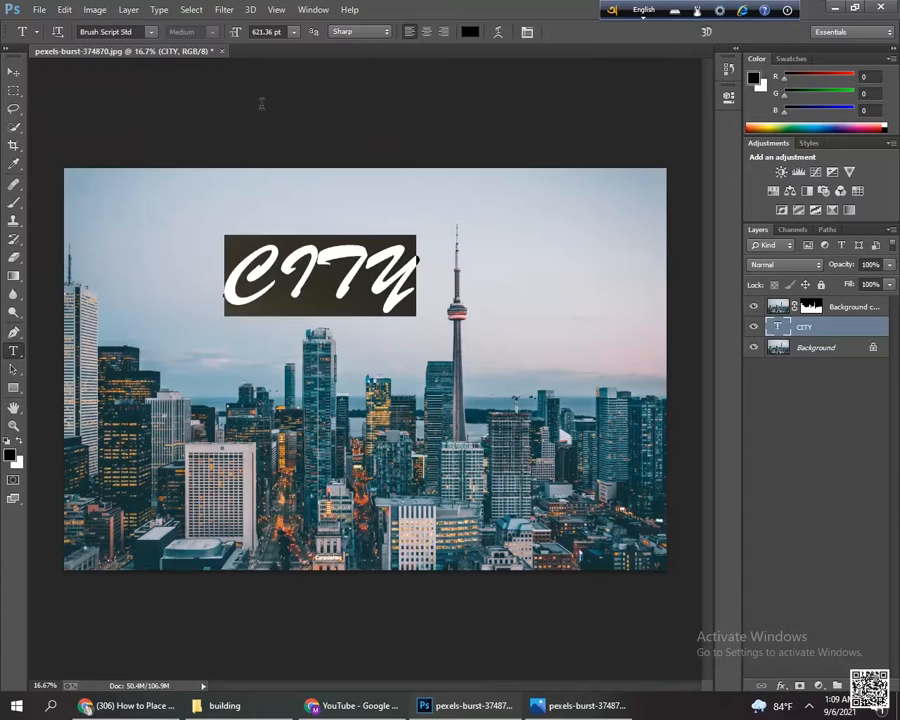
pyautogui.click(148, 33)
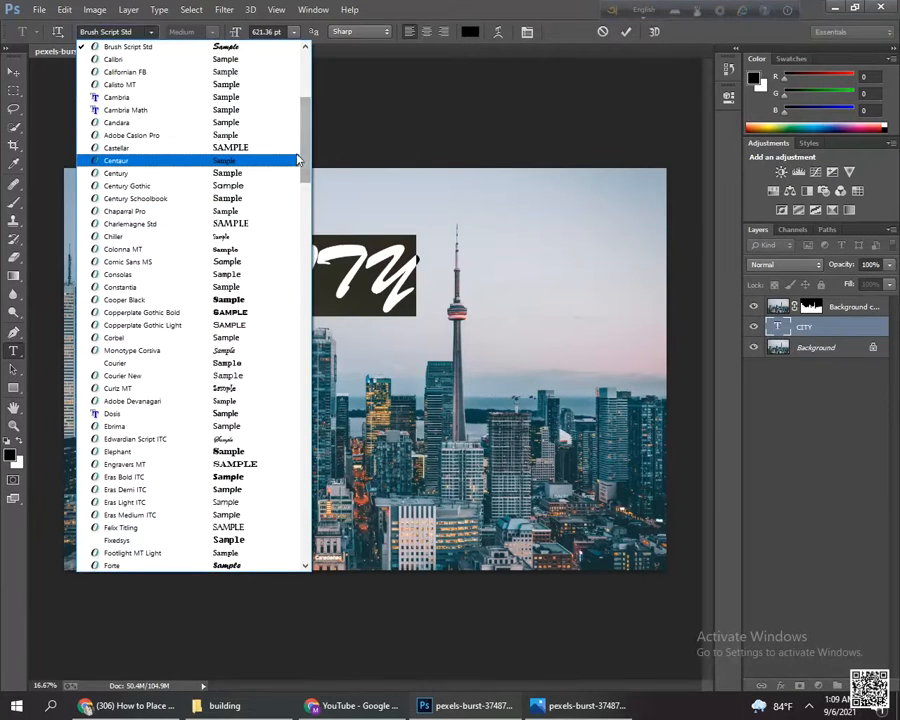
pyautogui.moveTo(307, 162); pyautogui.dragTo(309, 40)
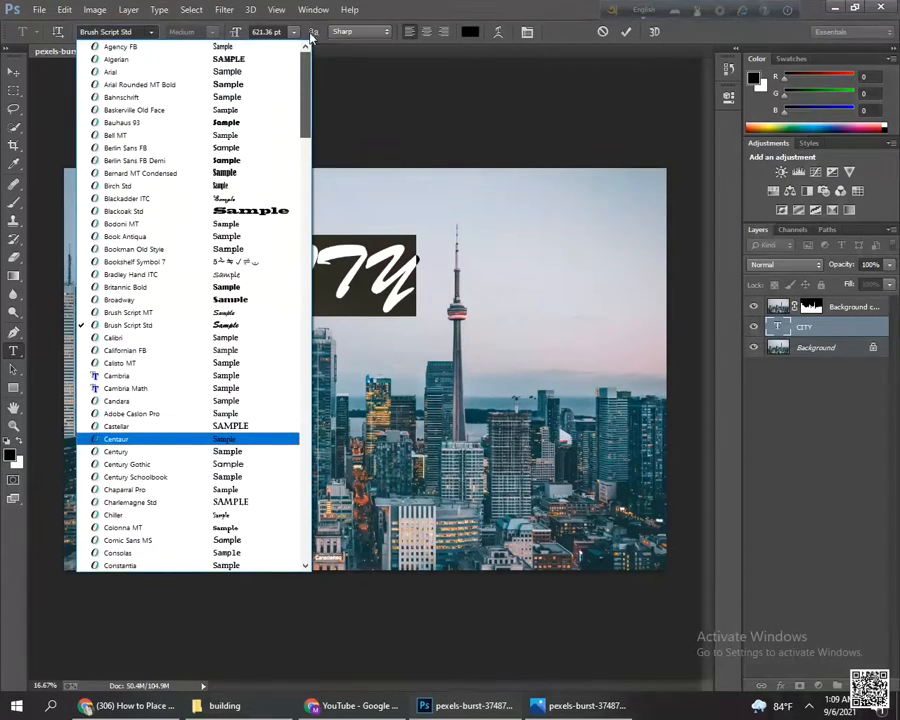
pyautogui.click(268, 73)
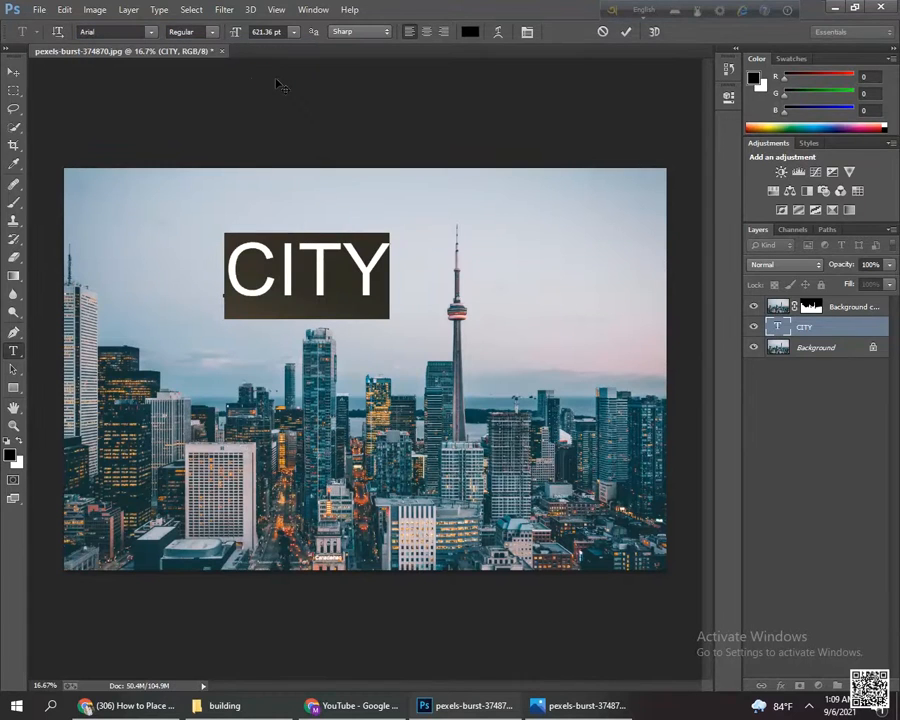
pyautogui.click(148, 33)
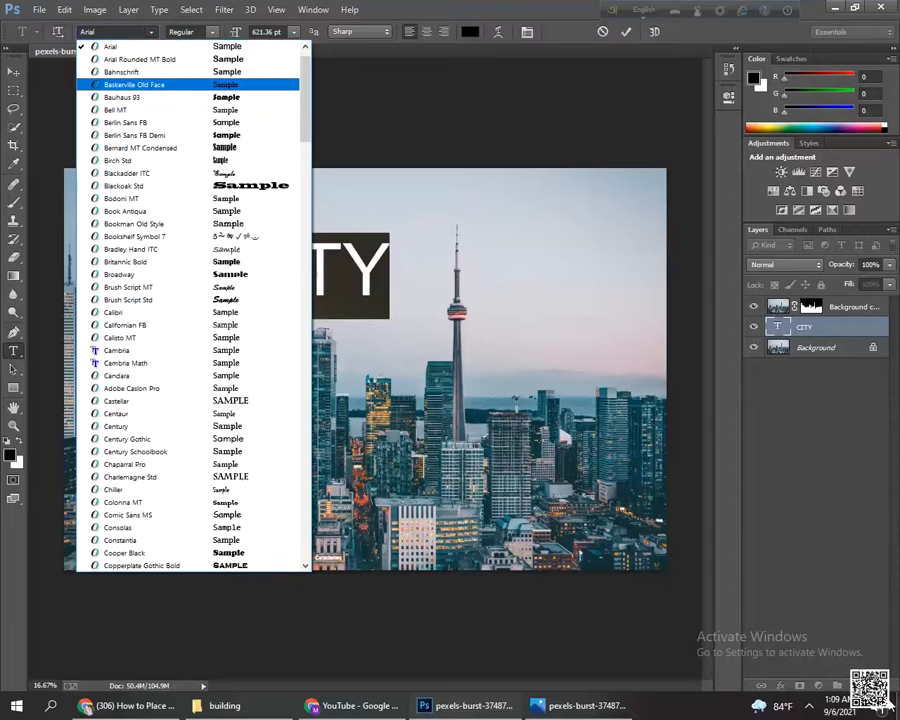
pyautogui.click(240, 60)
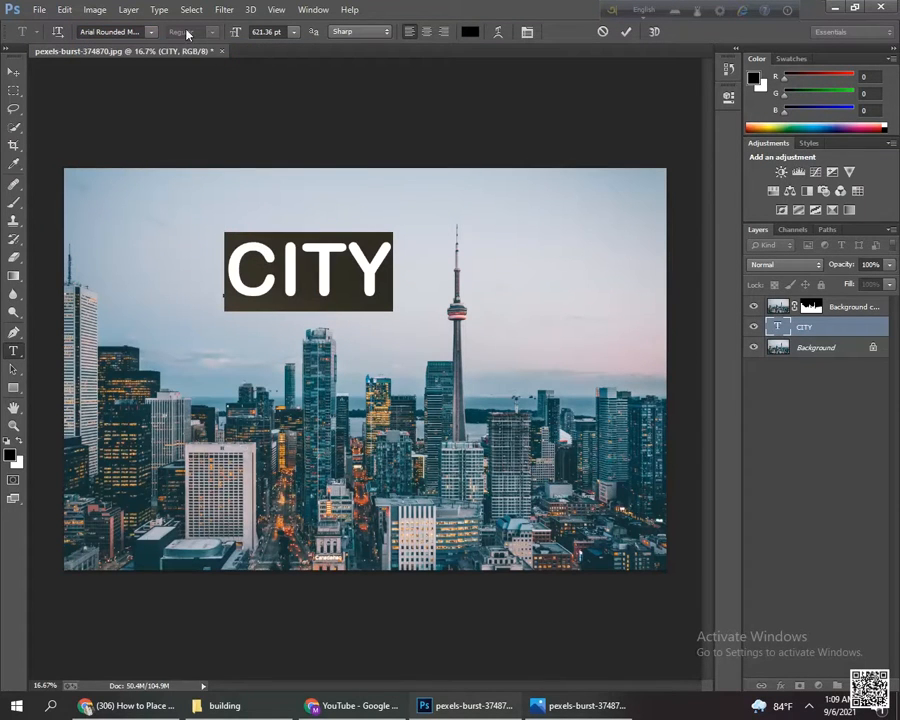
pyautogui.click(153, 34)
pyautogui.click(155, 36)
pyautogui.click(13, 72)
pyautogui.moveTo(320, 267); pyautogui.dragTo(344, 314)
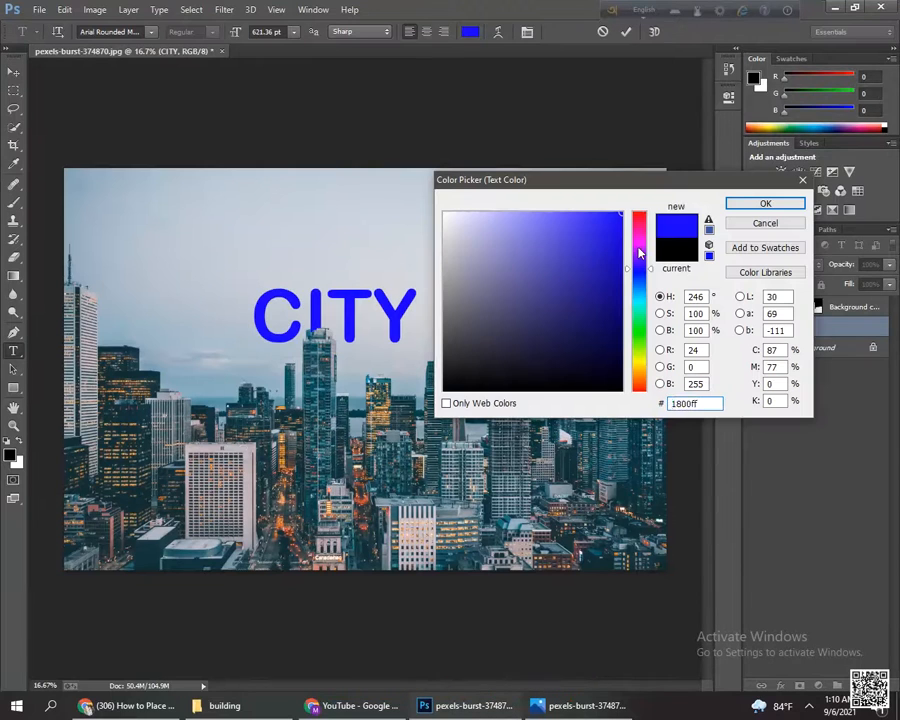
# Step: Set the CITY text color to magenta, hex f000ff
pyautogui.click(639, 250)
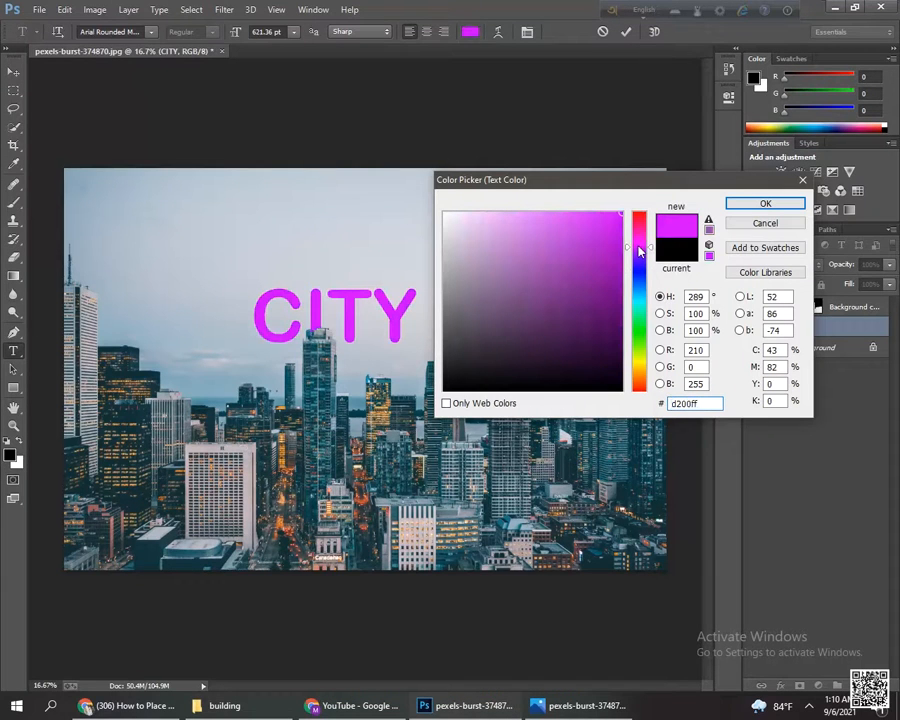
pyautogui.click(639, 243)
pyautogui.moveTo(639, 248); pyautogui.dragTo(639, 253)
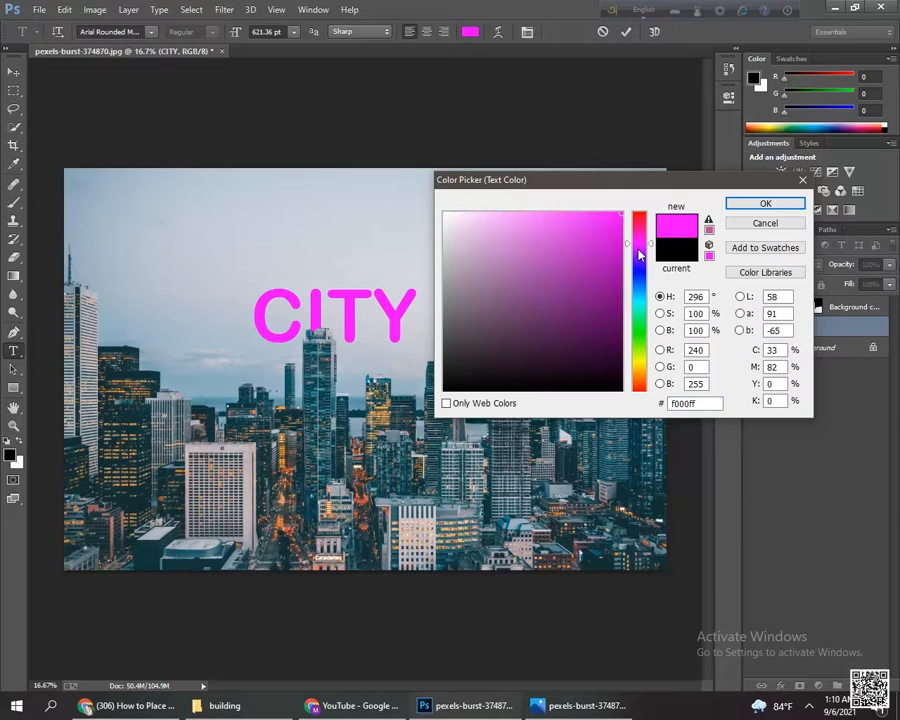
pyautogui.click(766, 203)
# Step: Scale the CITY text to about 150% width and 137% height and move it down behind the skyline
pyautogui.click(13, 72)
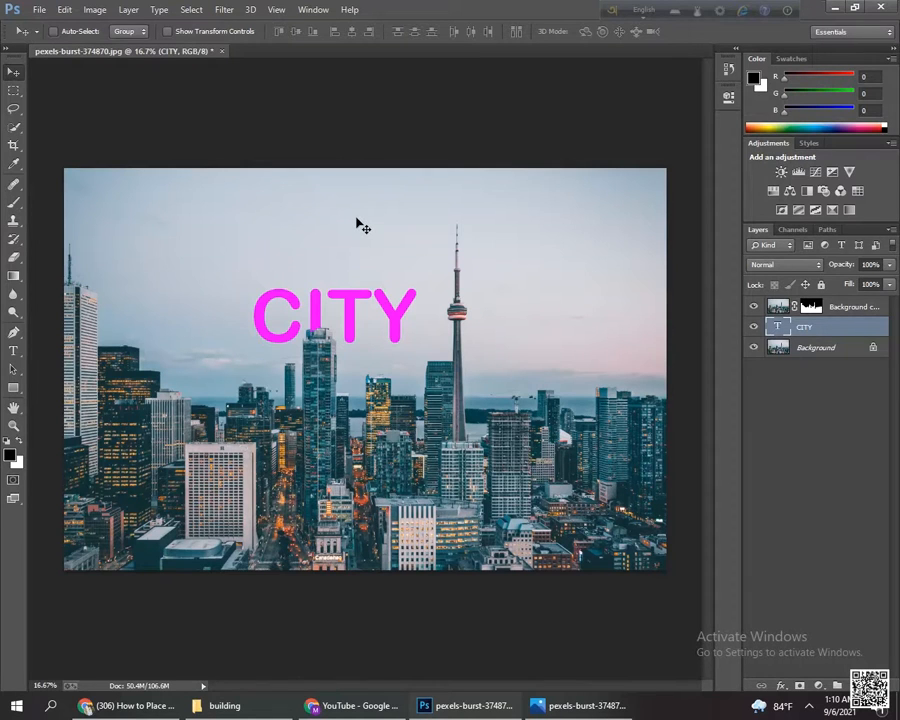
pyautogui.hotkey('ctrl', 't')
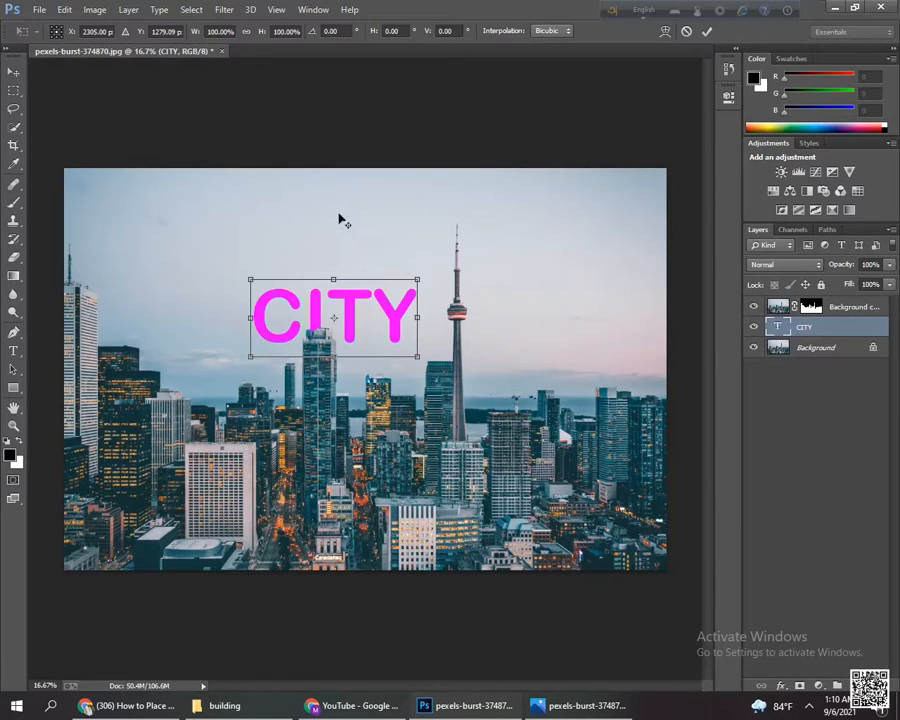
pyautogui.moveTo(419, 283); pyautogui.dragTo(487, 251)
pyautogui.moveTo(487, 304); pyautogui.dragTo(510, 304)
pyautogui.moveTo(408, 314); pyautogui.dragTo(379, 355)
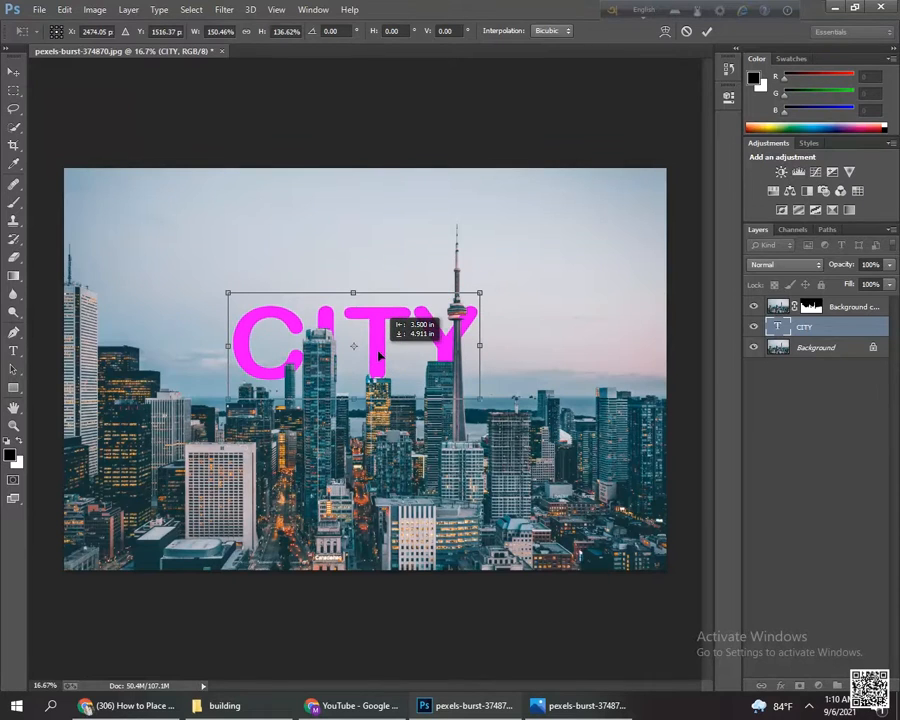
pyautogui.click(706, 31)
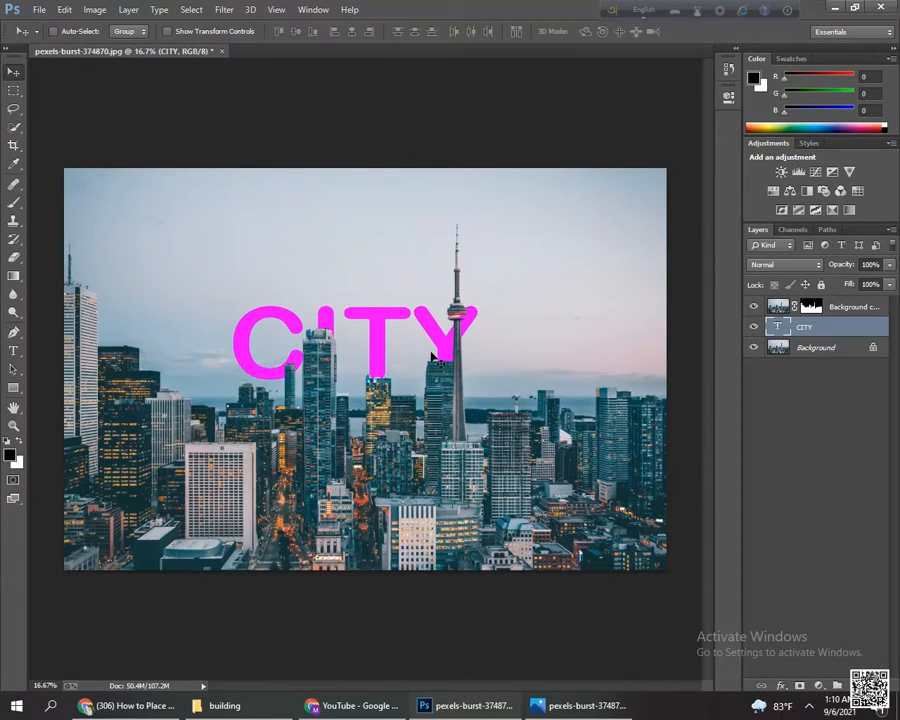
# Step: Enlarge the CITY text further so it spans most of the skyline, and adjust its position behind the buildings
pyautogui.hotkey('ctrl', 't')
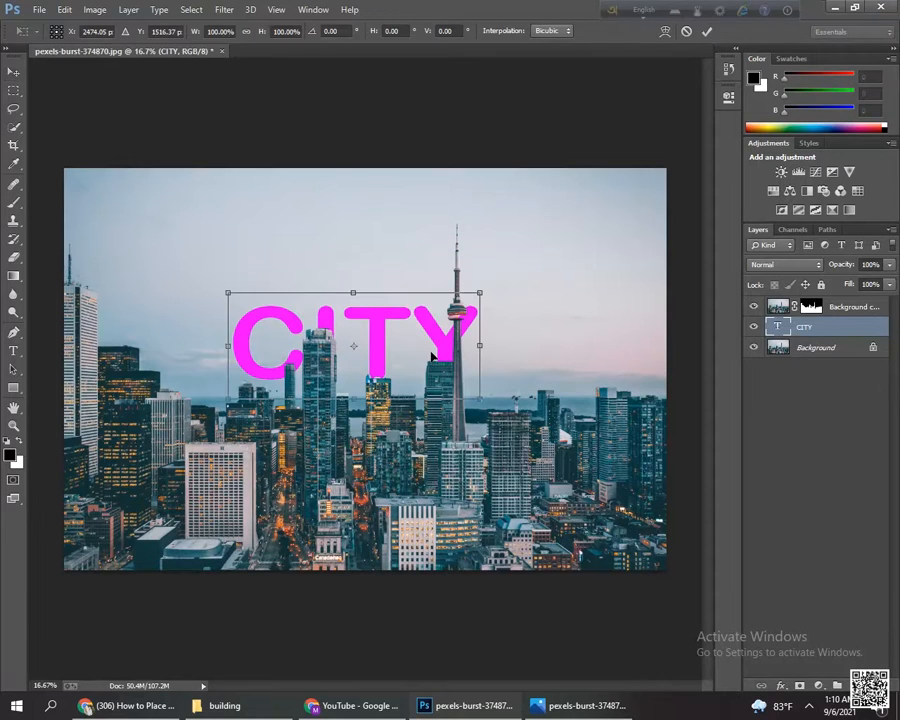
pyautogui.moveTo(481, 291); pyautogui.dragTo(570, 242)
pyautogui.moveTo(489, 349)
pyautogui.mouseDown()
pyautogui.moveTo(498, 364)
pyautogui.moveTo(494, 341)
pyautogui.moveTo(498, 362)
pyautogui.mouseUp()
pyautogui.click(707, 31)
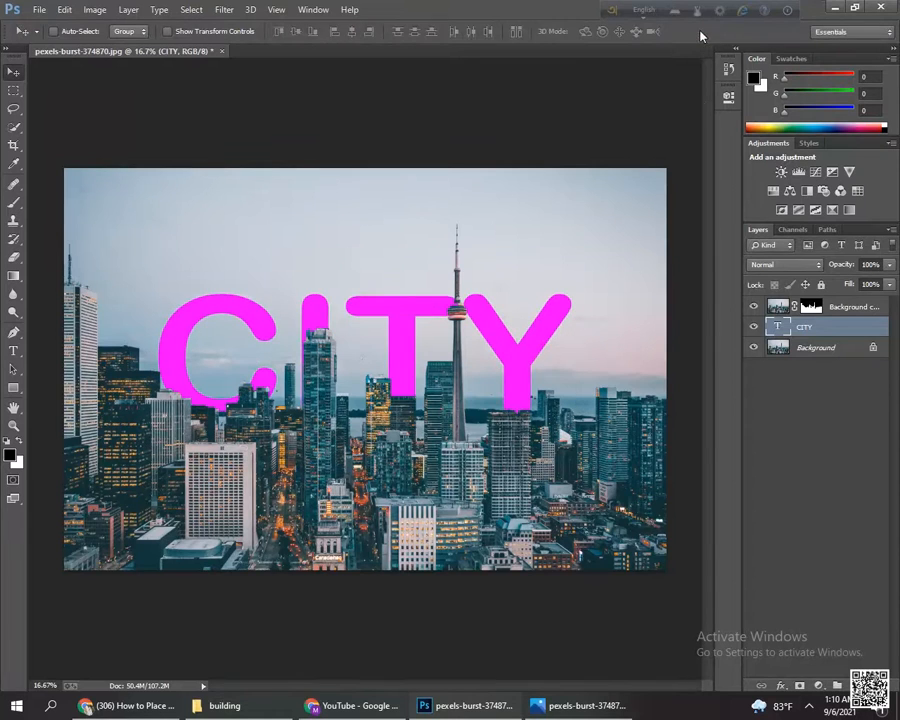
pyautogui.moveTo(513, 381)
pyautogui.mouseDown()
pyautogui.moveTo(511, 345)
pyautogui.moveTo(513, 376)
pyautogui.moveTo(541, 393)
pyautogui.moveTo(506, 378)
pyautogui.moveTo(512, 385)
pyautogui.mouseUp()
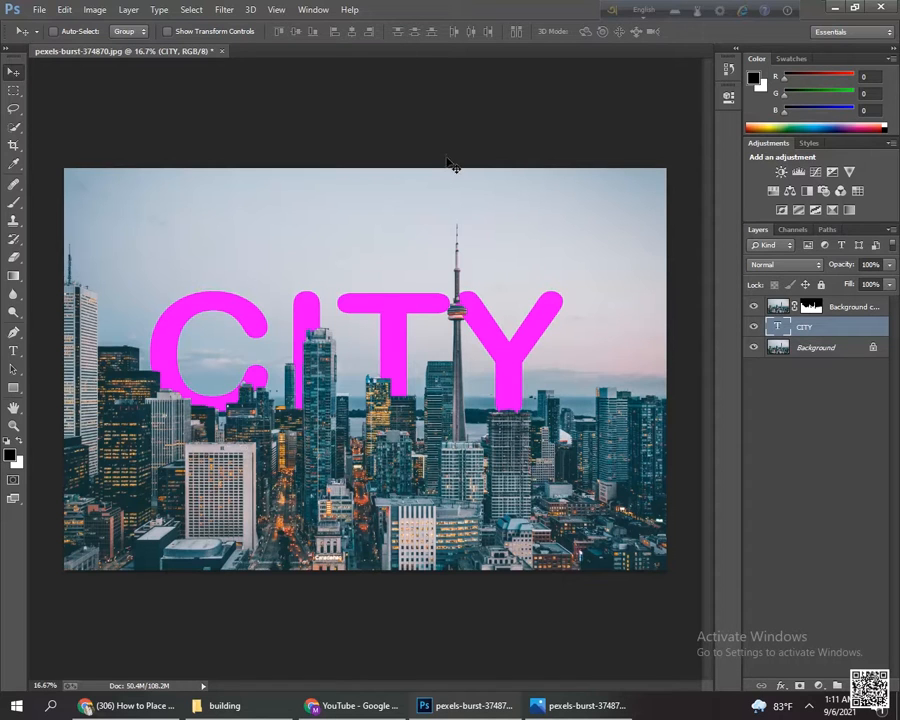
# Step: Add a Photo Filter adjustment layer using Sepia, lower its density slightly, and place it above the masked buildings layer
pyautogui.click(818, 686)
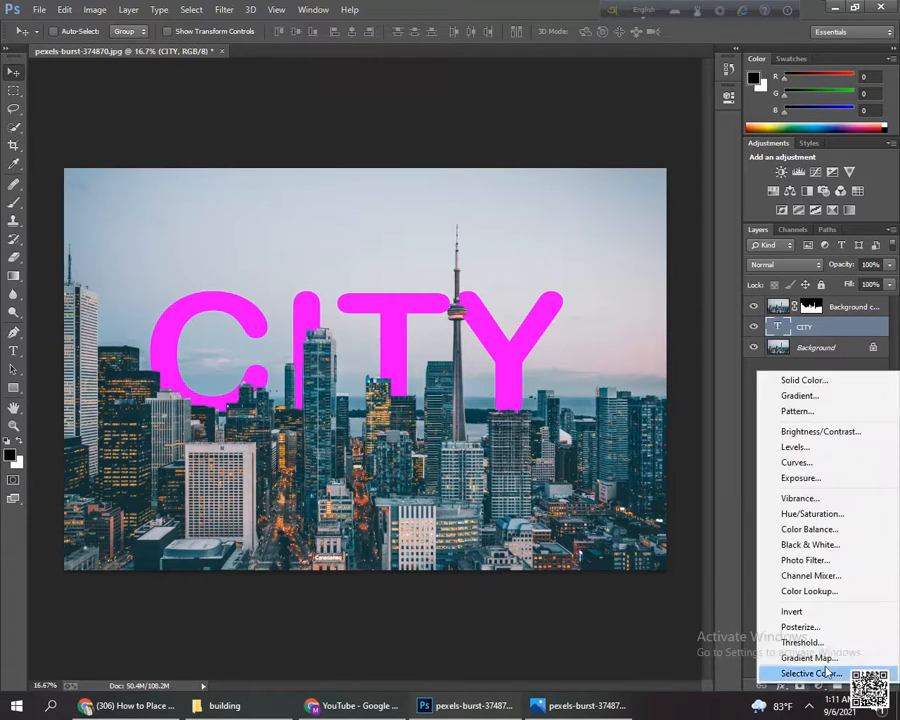
pyautogui.click(816, 561)
pyautogui.click(604, 133)
pyautogui.click(594, 166)
pyautogui.click(598, 132)
pyautogui.click(596, 181)
pyautogui.click(605, 132)
pyautogui.click(605, 202)
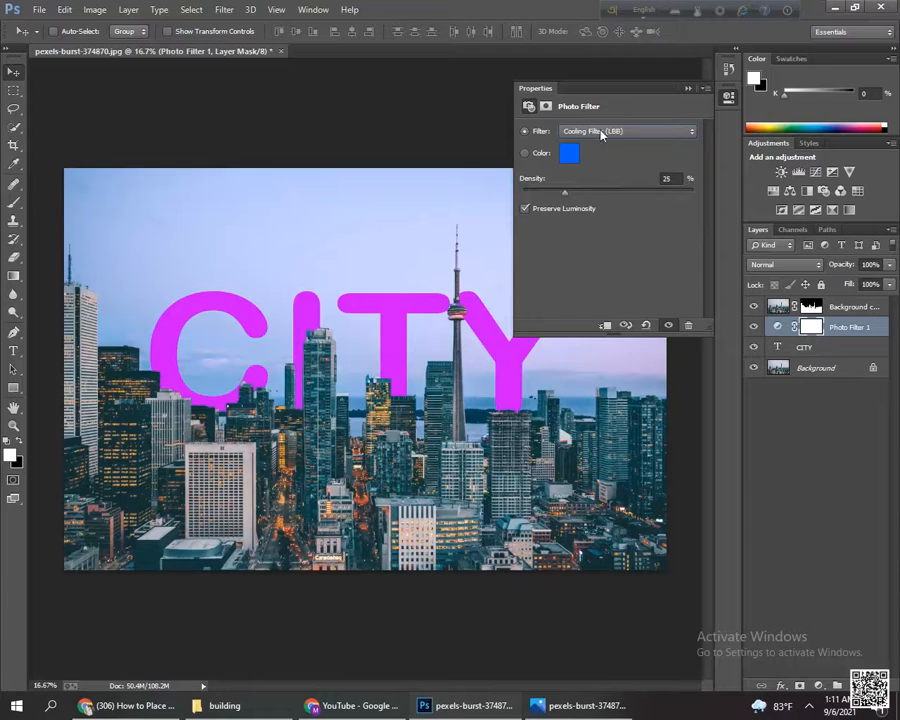
pyautogui.click(608, 131)
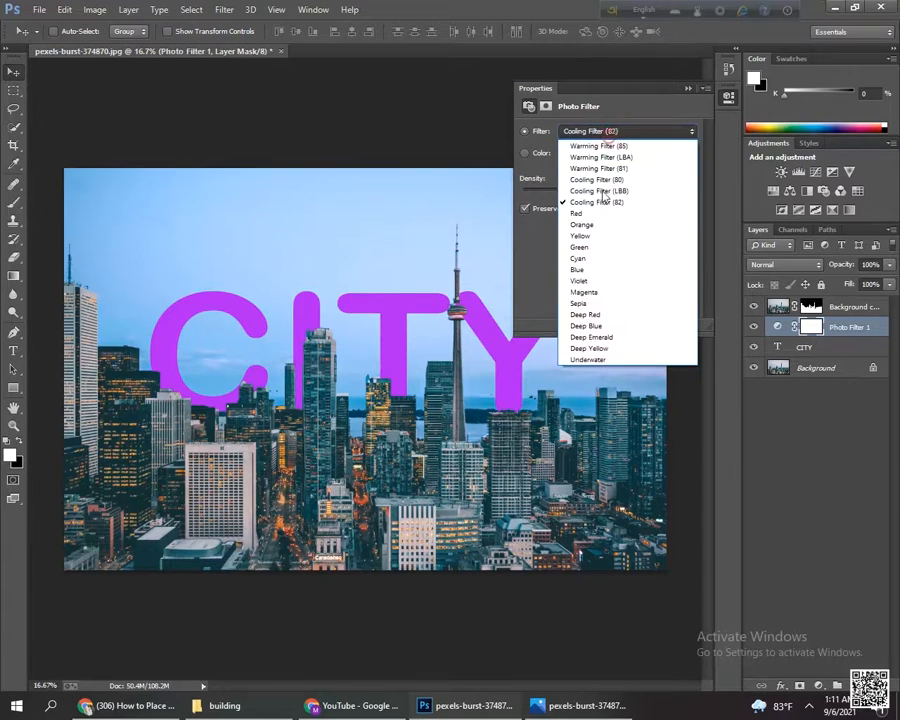
pyautogui.click(608, 302)
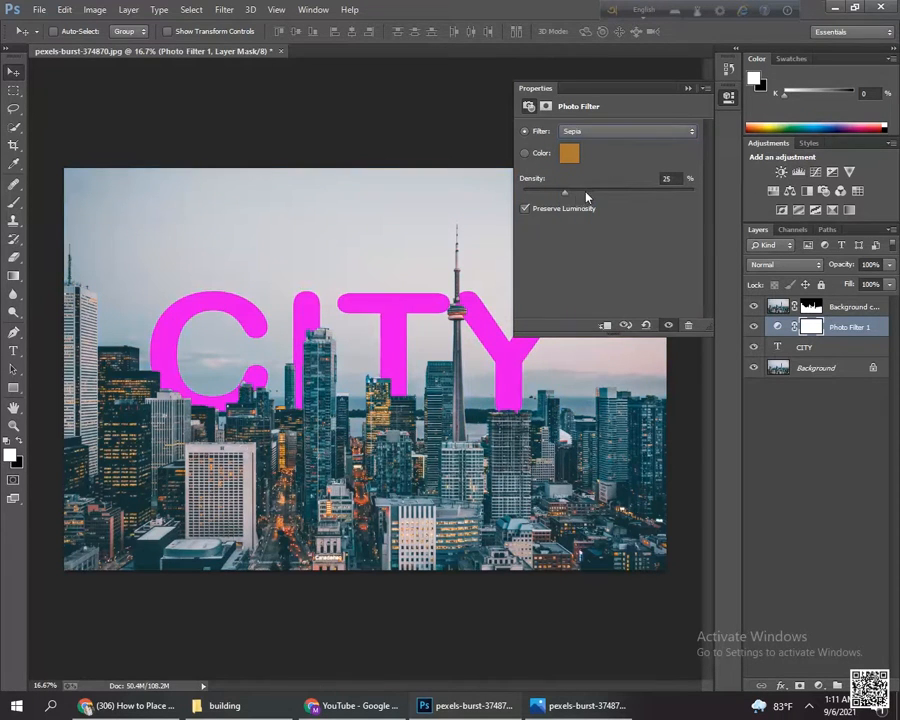
pyautogui.moveTo(564, 193); pyautogui.dragTo(558, 194)
pyautogui.click(687, 90)
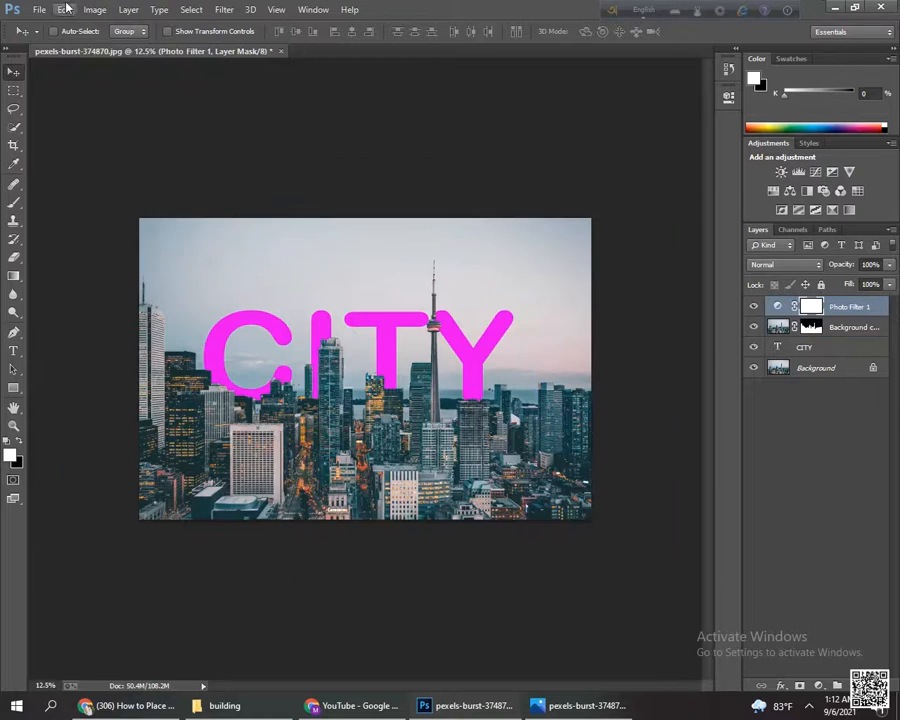
# Step: Start saving the document as pexels-burst-374870 in the building folder in Photoshop (*.PSD;*.PDD) format
pyautogui.click(32, 7)
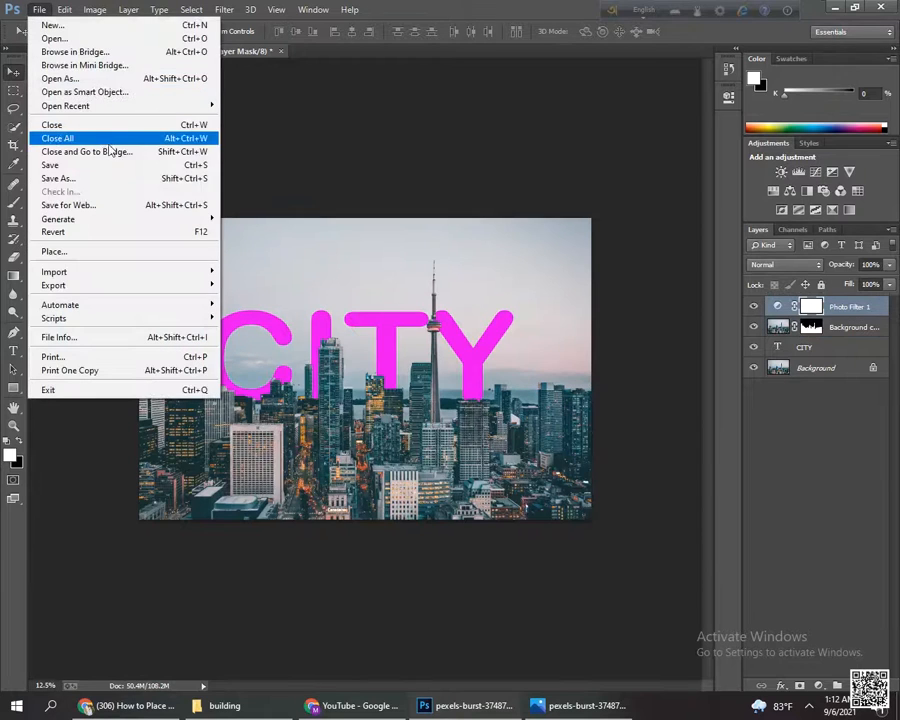
pyautogui.click(163, 179)
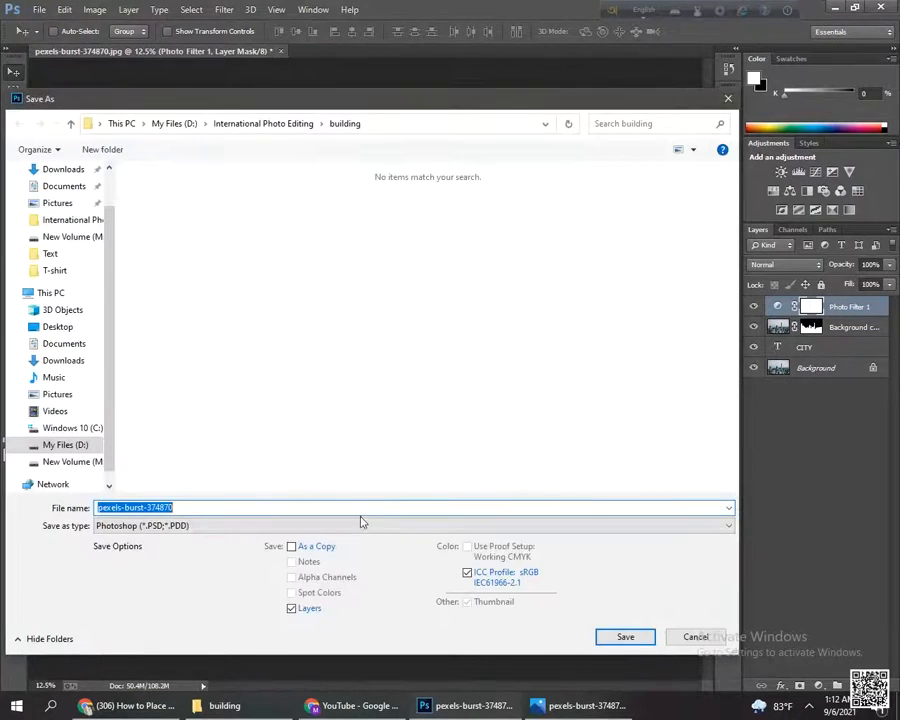
pyautogui.click(365, 525)
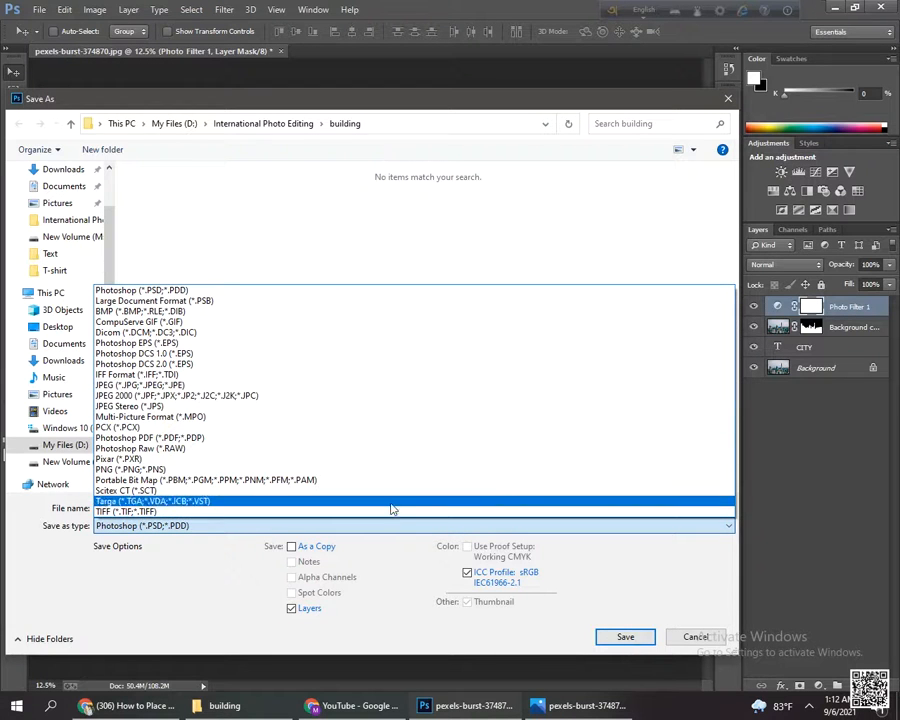
pyautogui.click(393, 525)
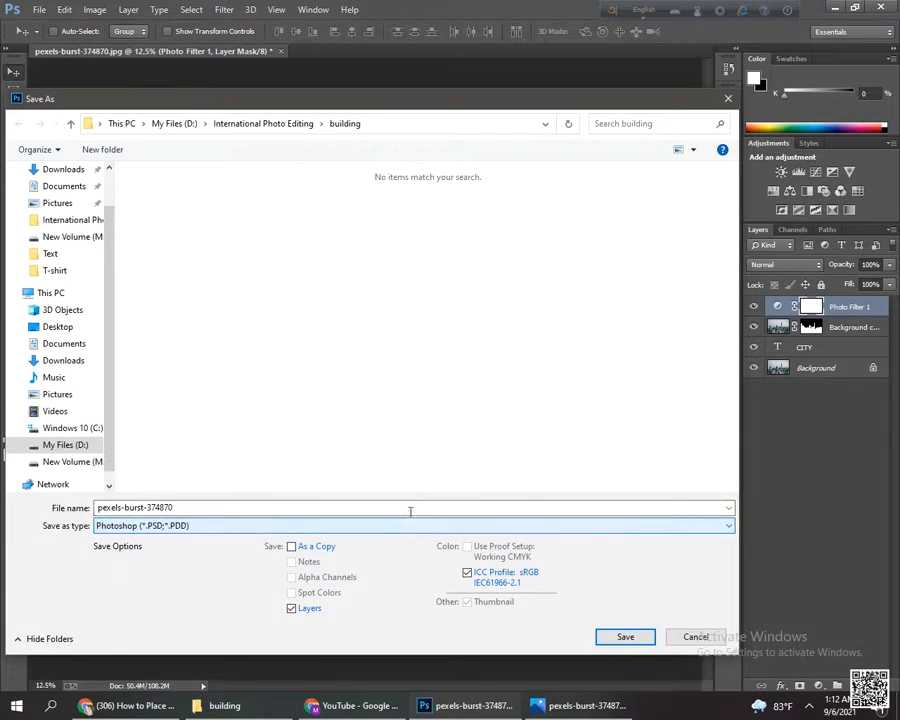